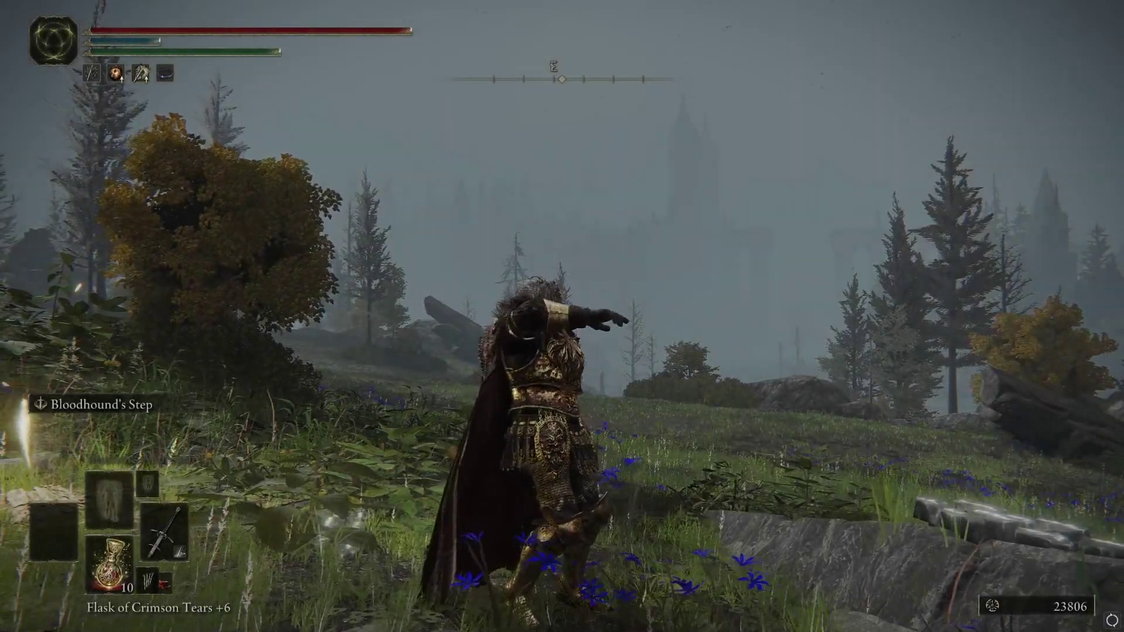
Step: Swap the equipped right-hand weapon for the sword that has the Storm Stomp skill
{"action": "key", "text": "Escape"}
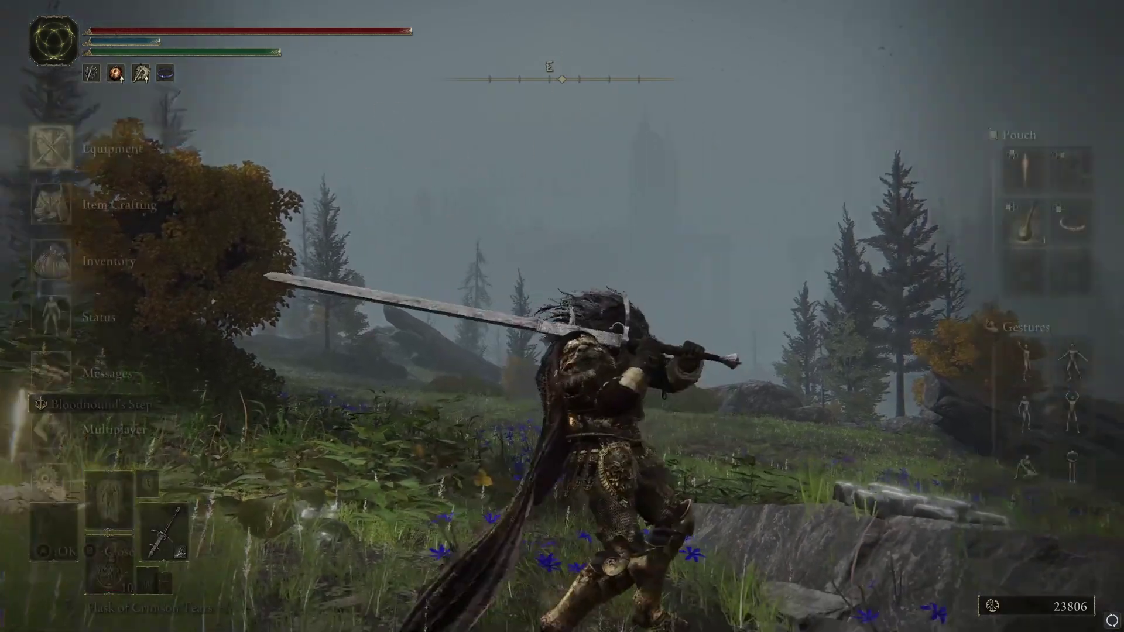
{"action": "key", "text": "e"}
{"action": "key", "text": "e"}
{"action": "key", "text": "Up"}
{"action": "key", "text": "e"}
{"action": "key", "text": "Escape"}
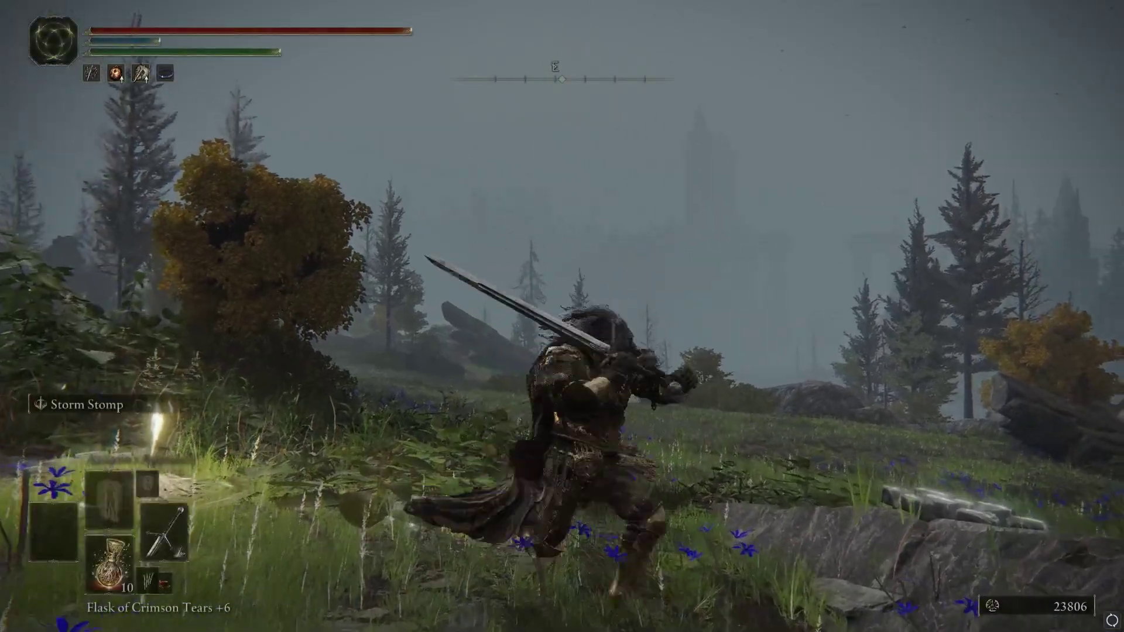
{"action": "key", "text": "w"}
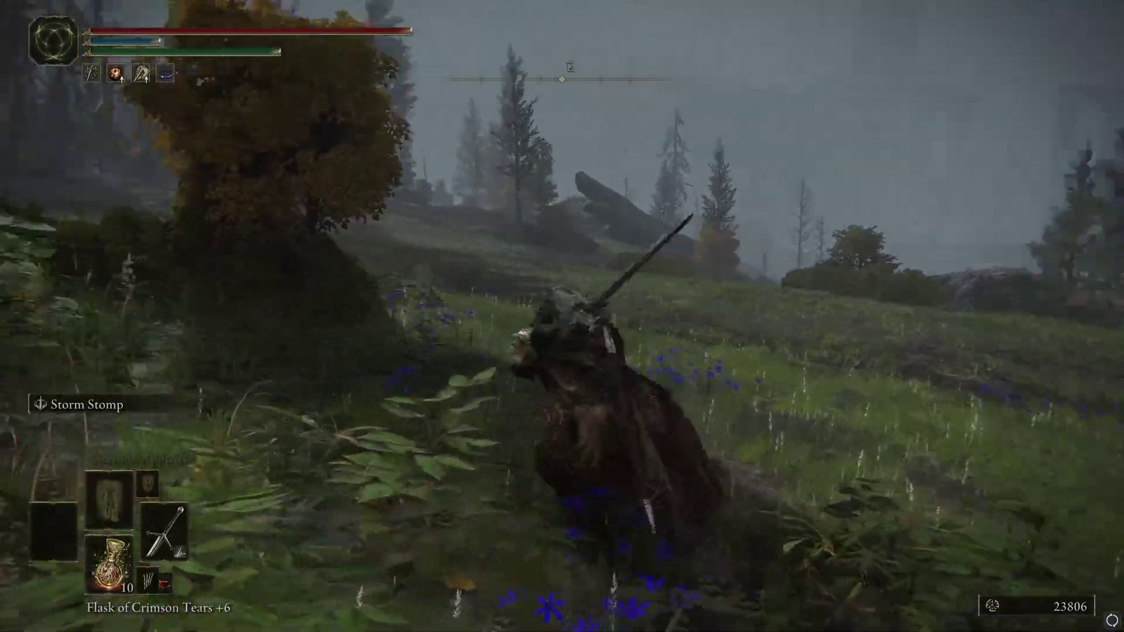
{"action": "key", "text": "s"}
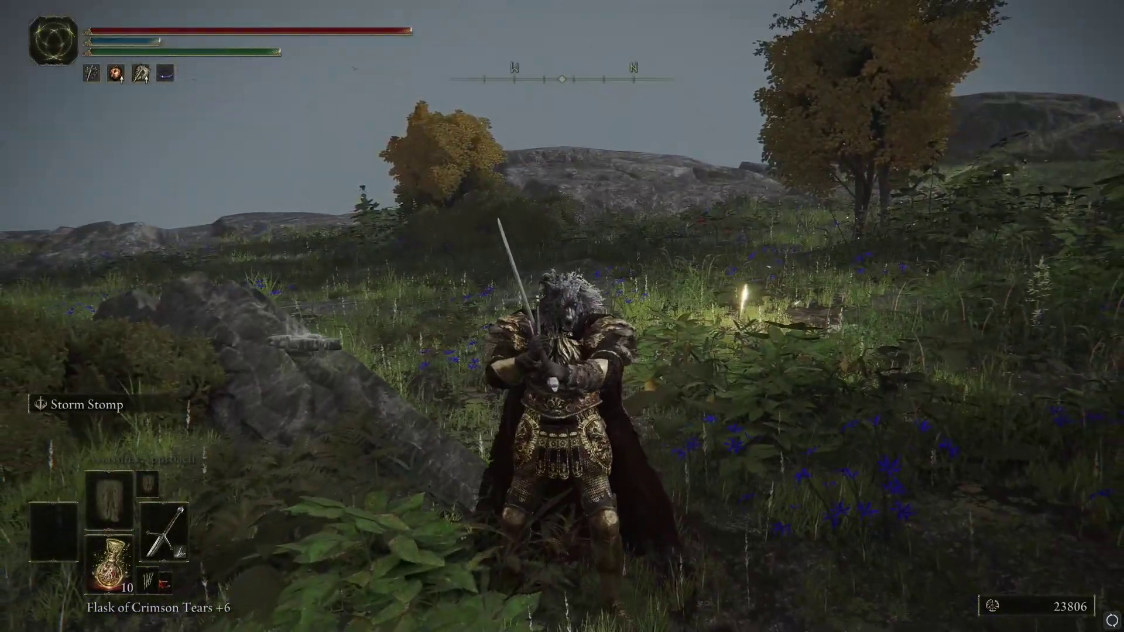
{"action": "key", "text": "w"}
{"action": "key", "text": "w"}
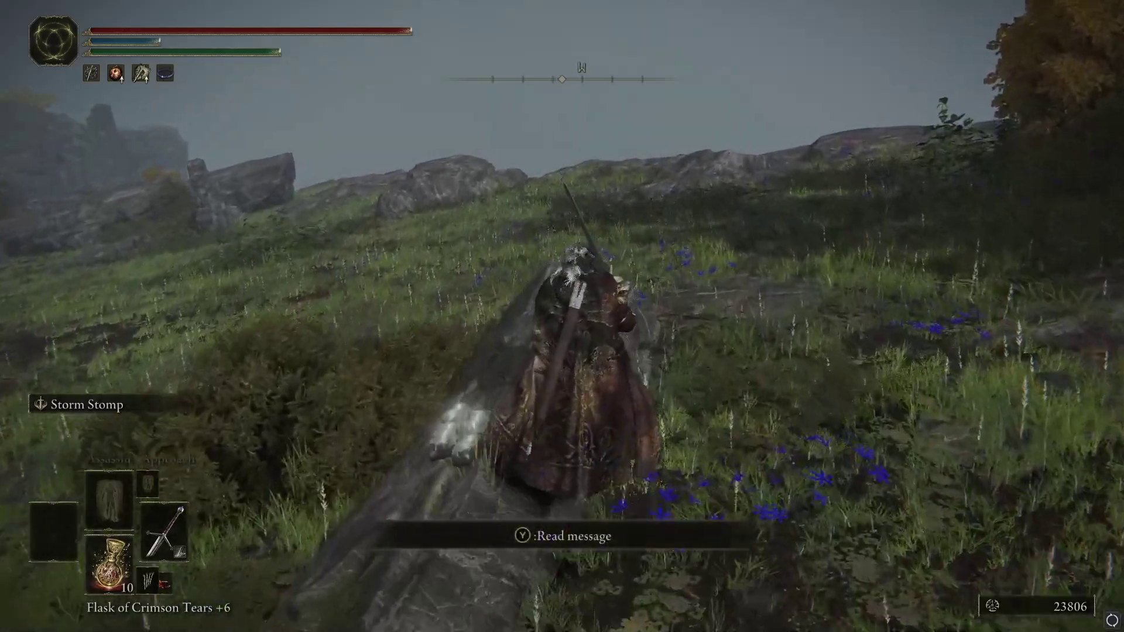
{"action": "key", "text": "w"}
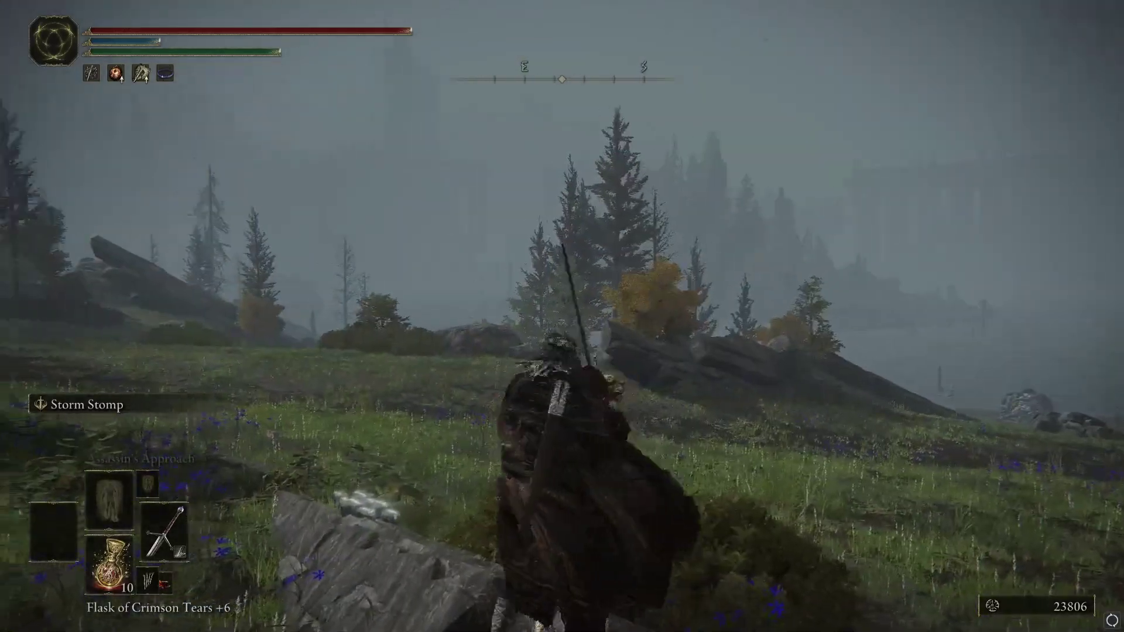
{"action": "key", "text": "s"}
{"action": "key", "text": "w"}
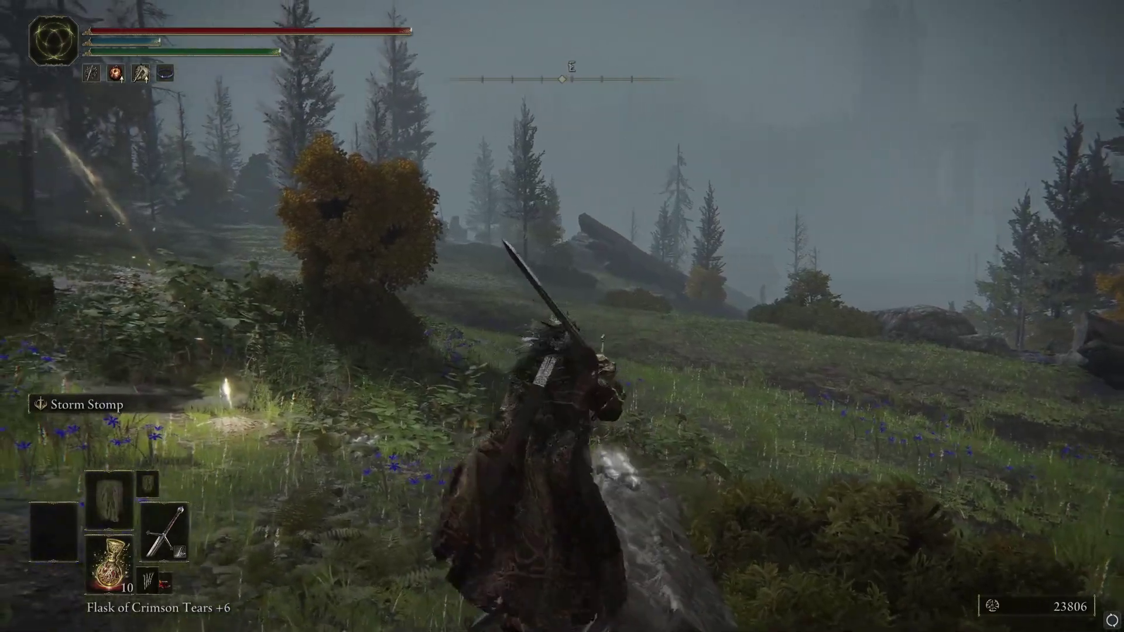
{"action": "key", "text": "w"}
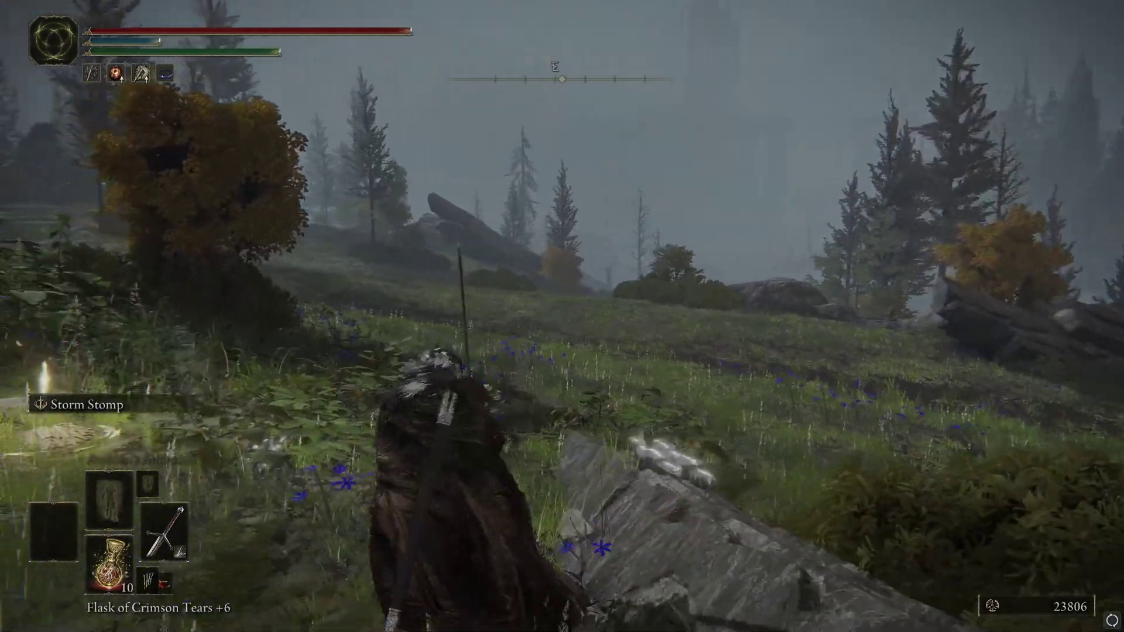
{"action": "key", "text": "w"}
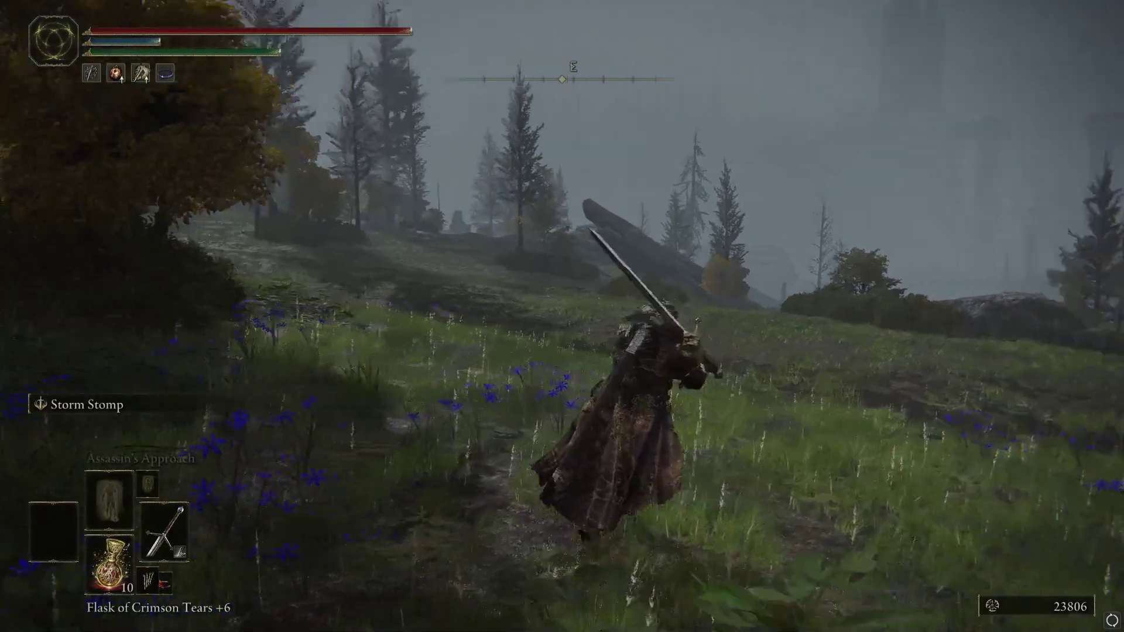
{"action": "key", "text": "w"}
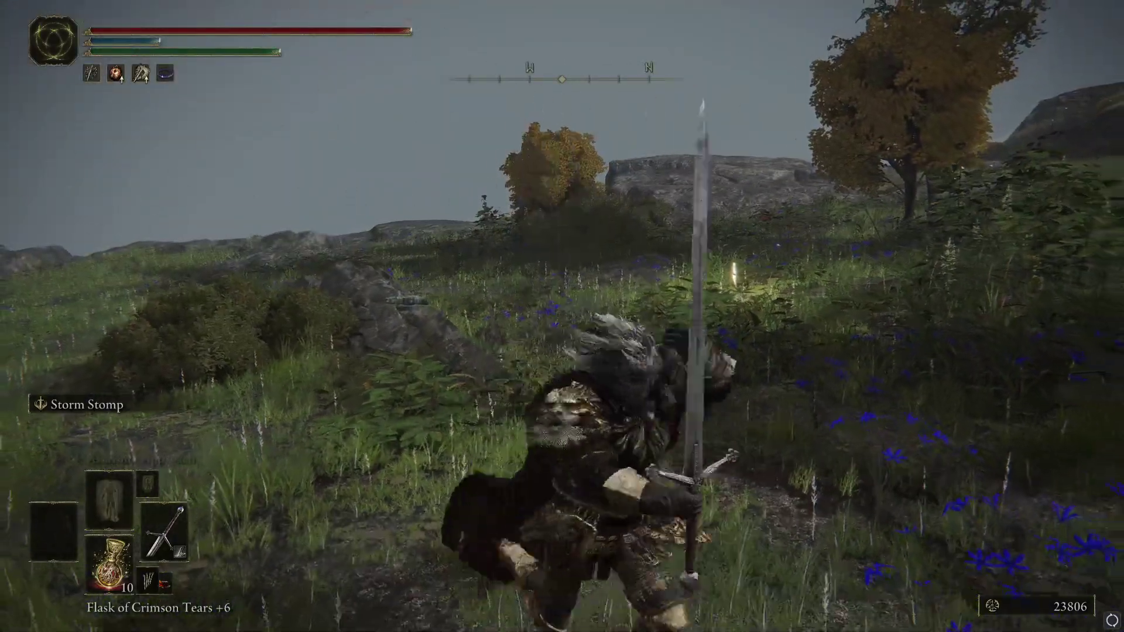
{"action": "key", "text": "w"}
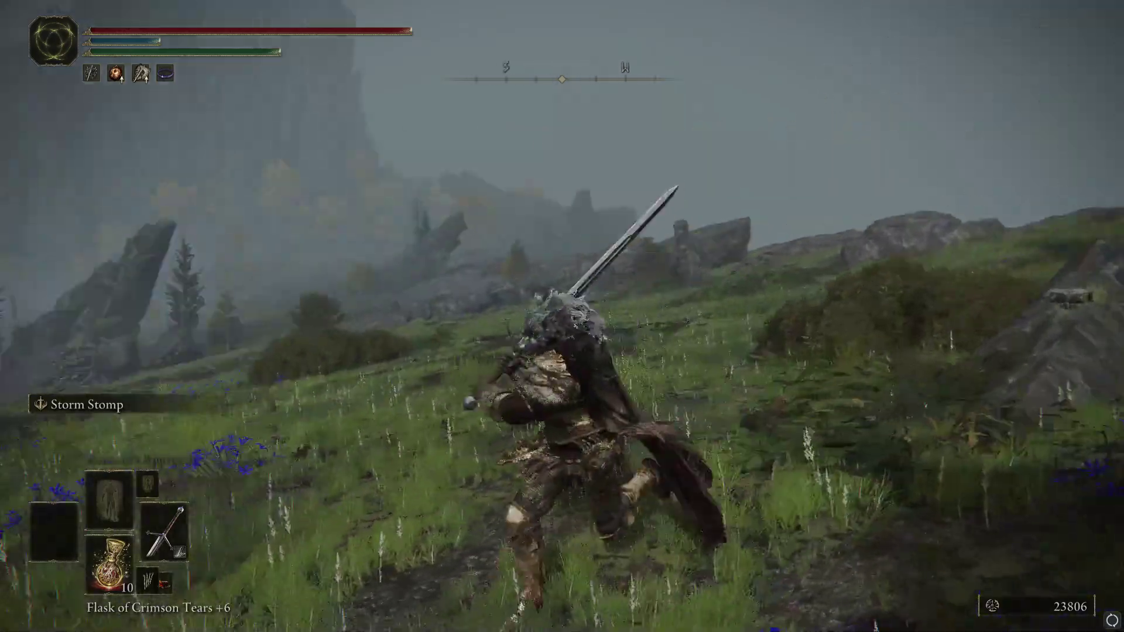
{"action": "key", "text": "s"}
{"action": "key", "text": "w"}
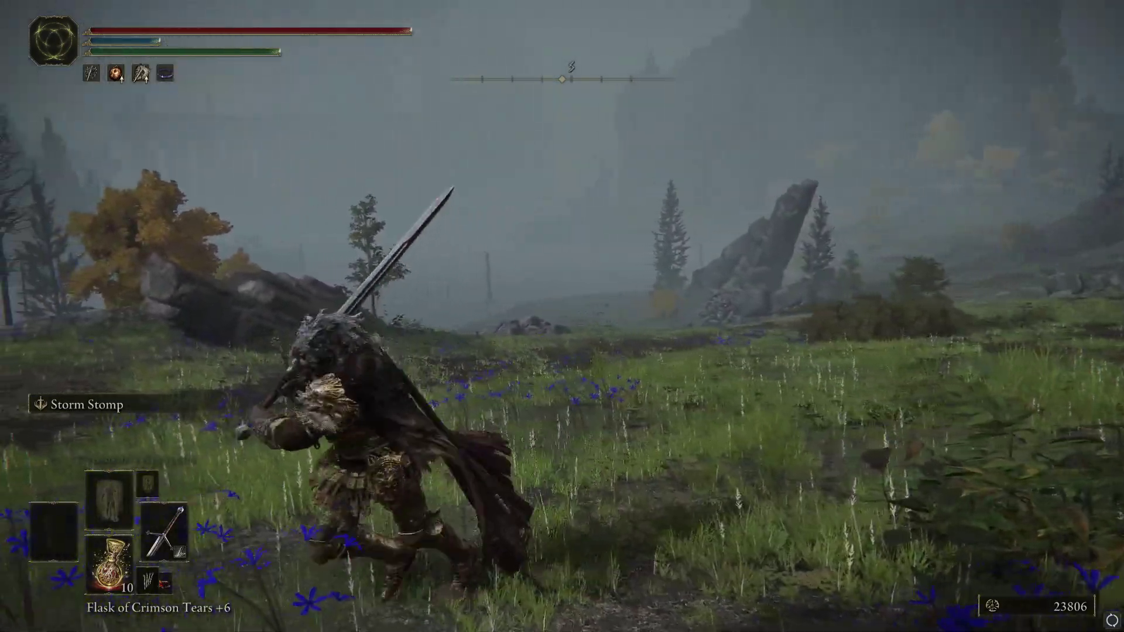
{"action": "key", "text": "s"}
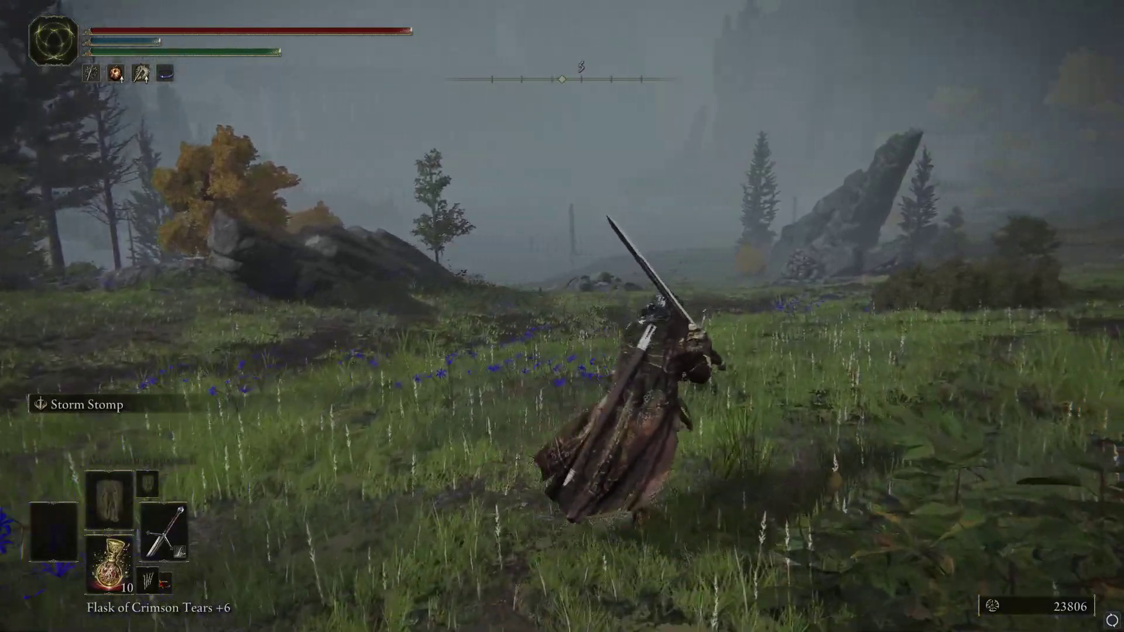
{"action": "key", "text": "a"}
{"action": "key", "text": "s"}
{"action": "key", "text": "w"}
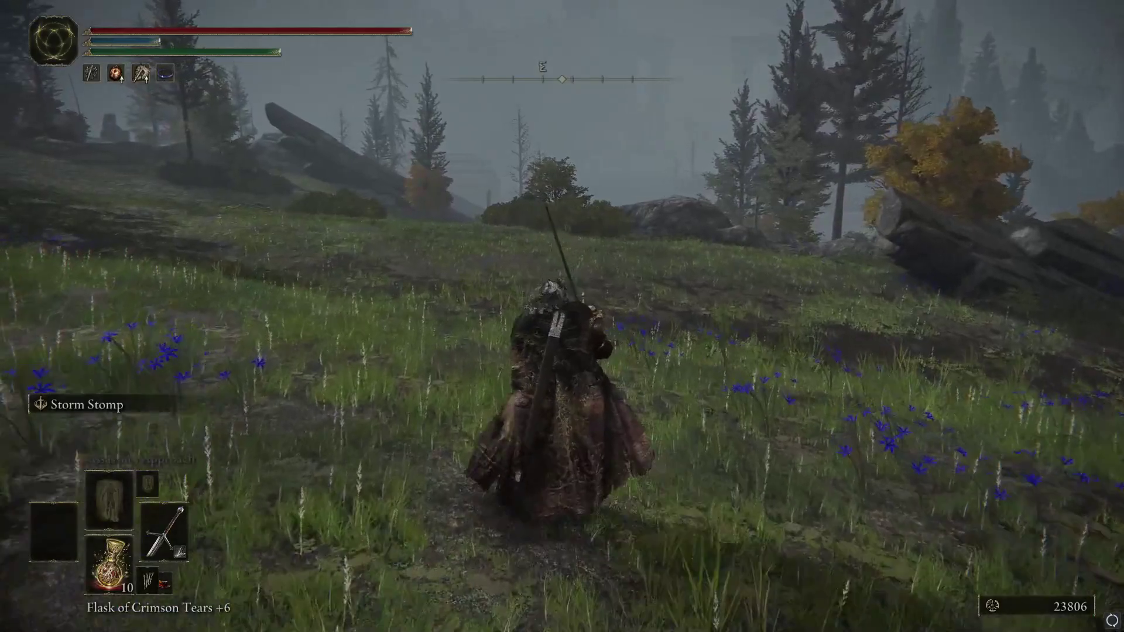
{"action": "key", "text": "a"}
{"action": "key", "text": "s"}
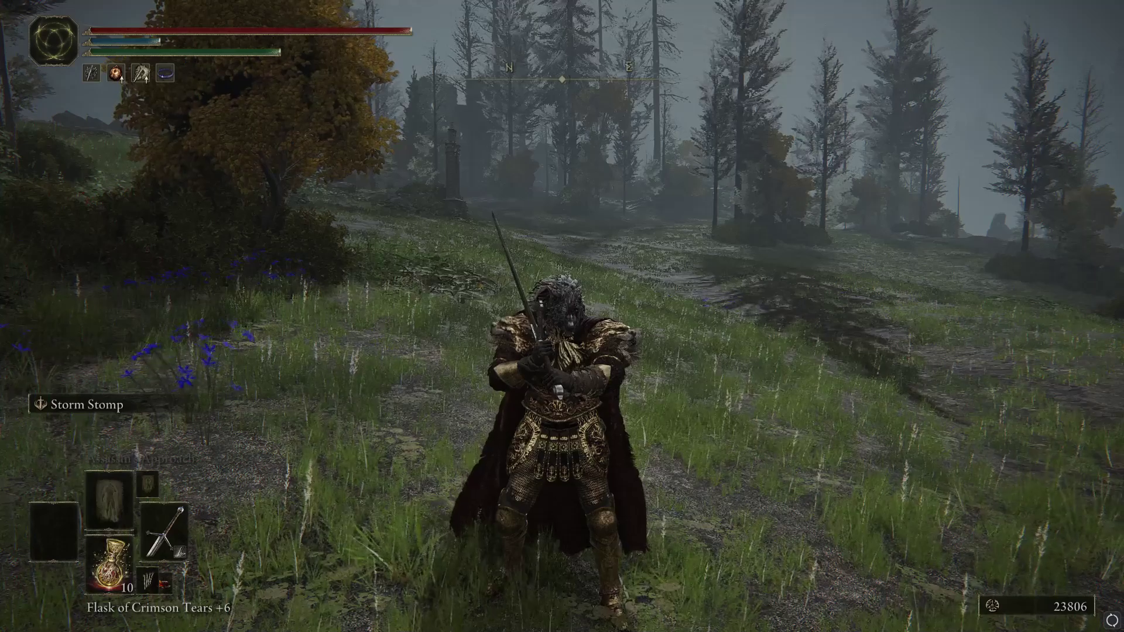
{"action": "key", "text": "a"}
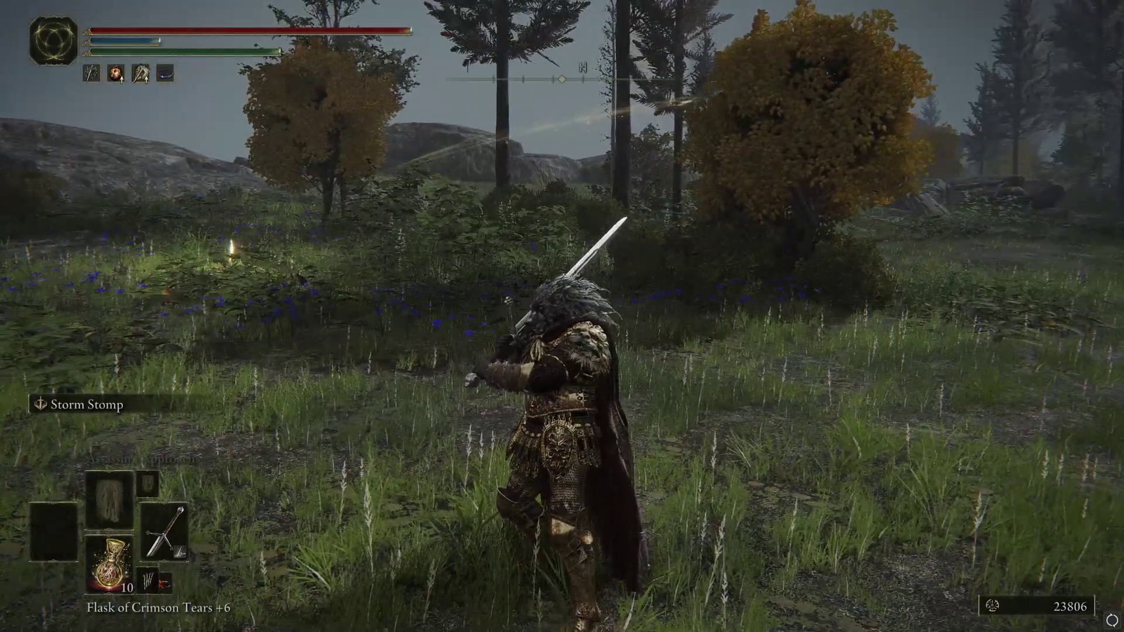
{"action": "key", "text": "s"}
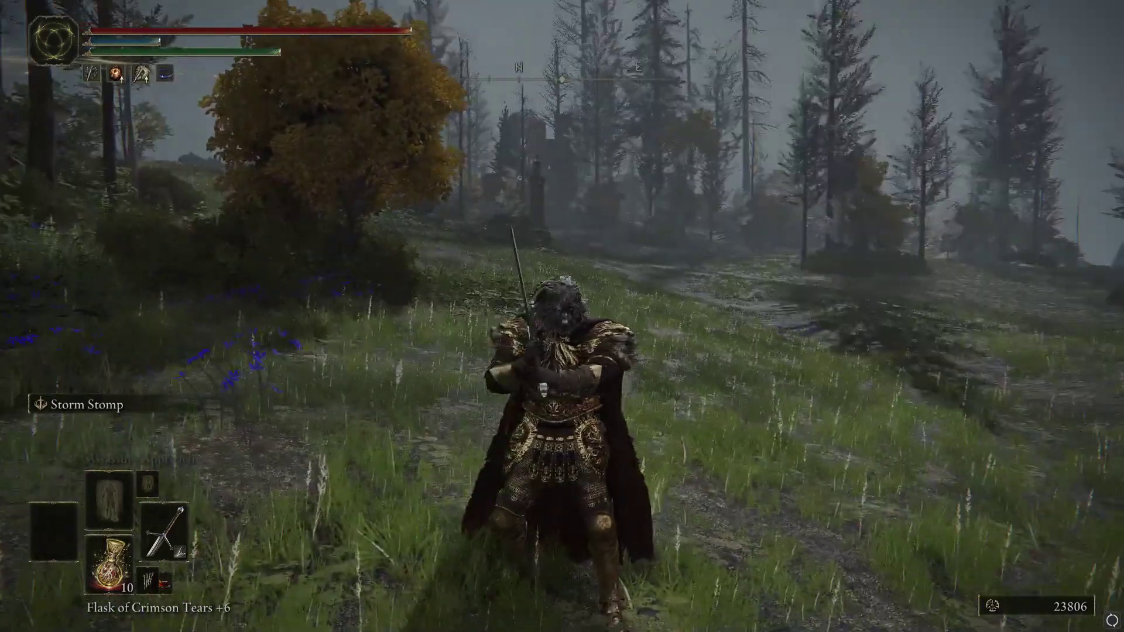
{"action": "key", "text": "w"}
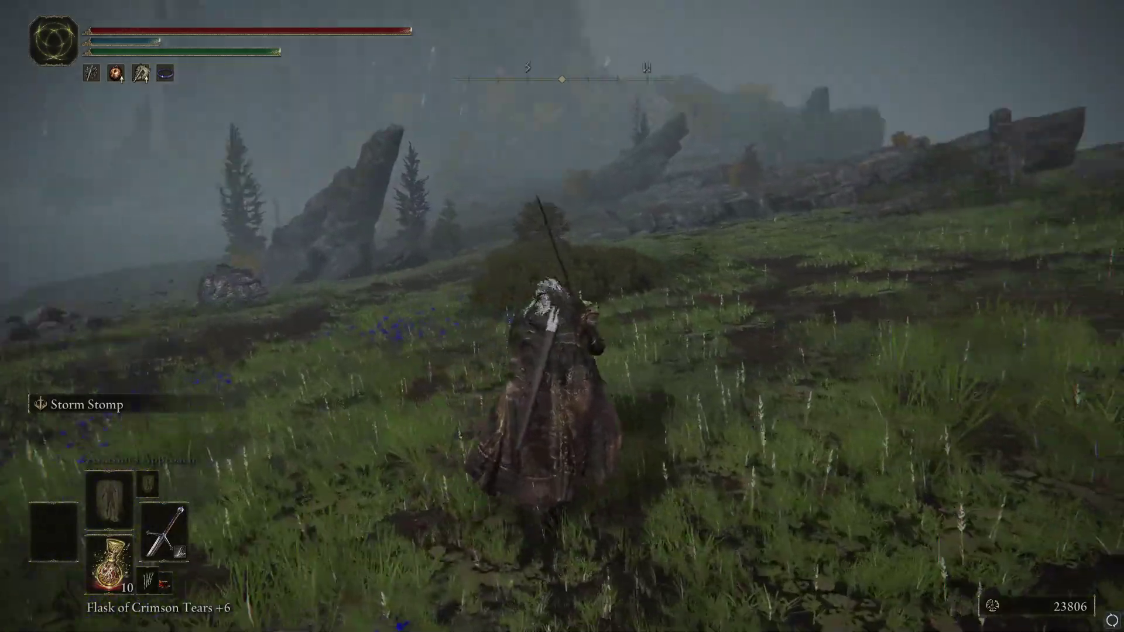
{"action": "key", "text": "d"}
{"action": "key", "text": "s"}
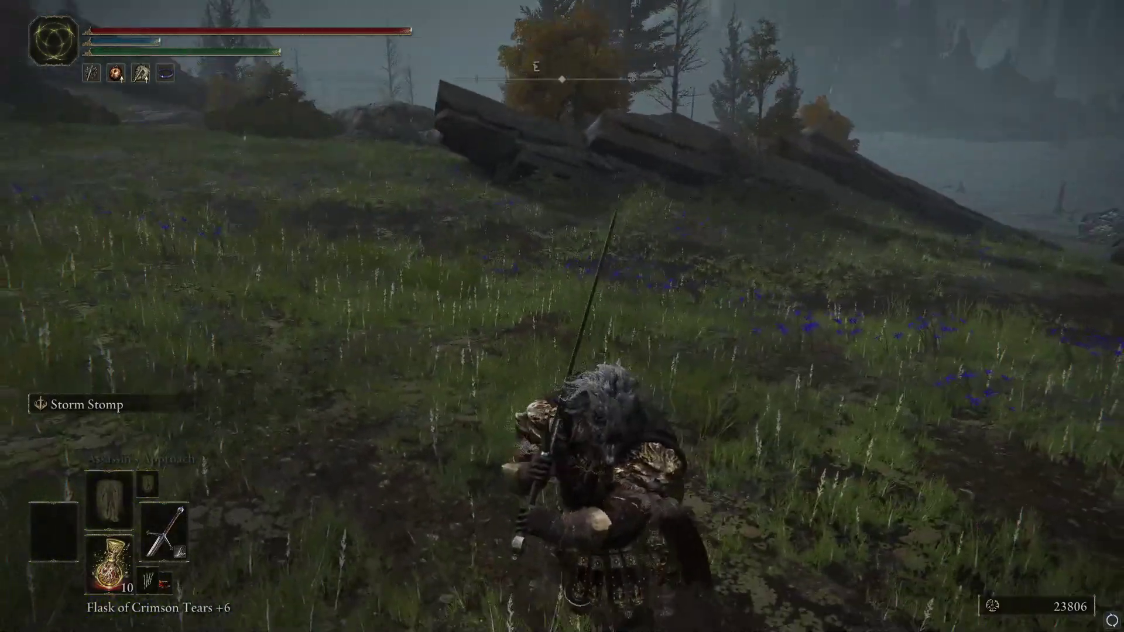
{"action": "key", "text": "w"}
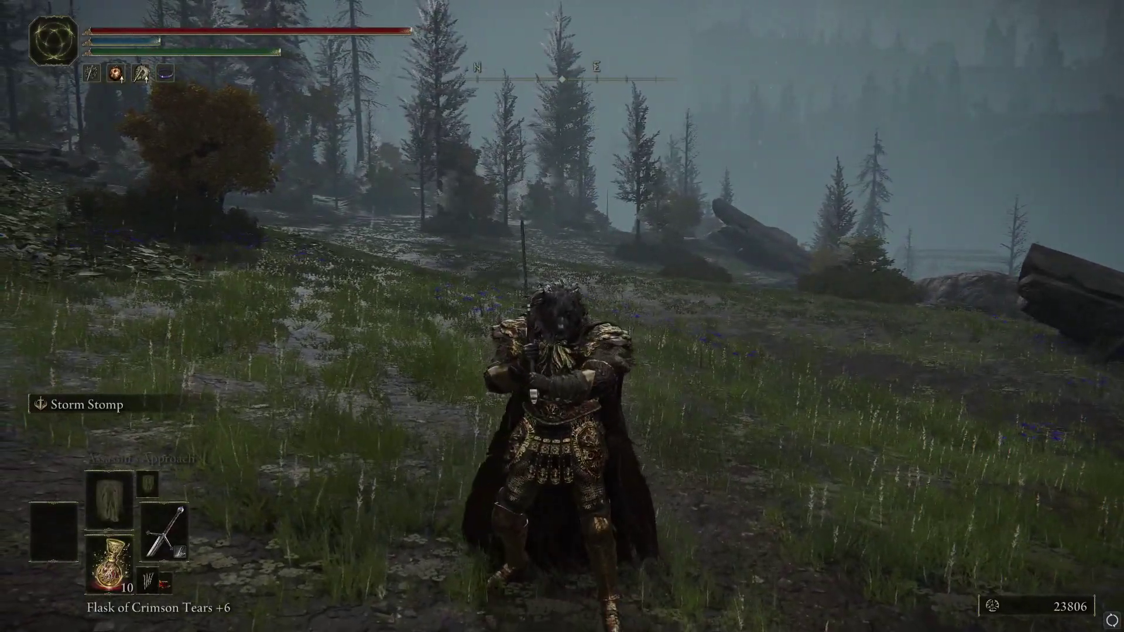
{"action": "key", "text": "w"}
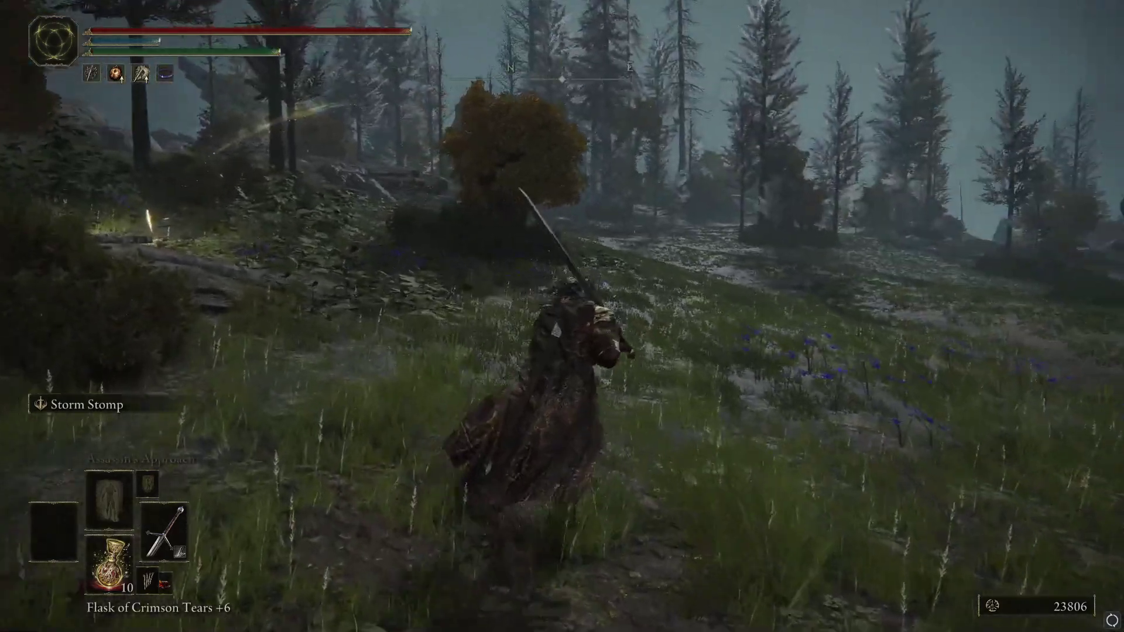
{"action": "key", "text": "s"}
{"action": "key", "text": "w"}
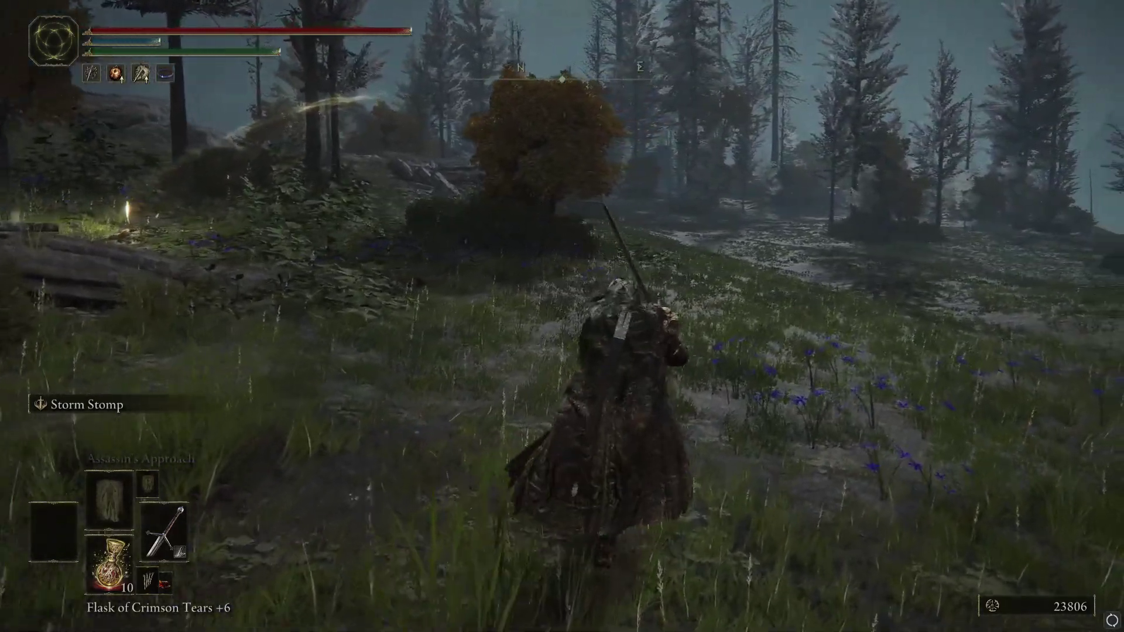
{"action": "key", "text": "w"}
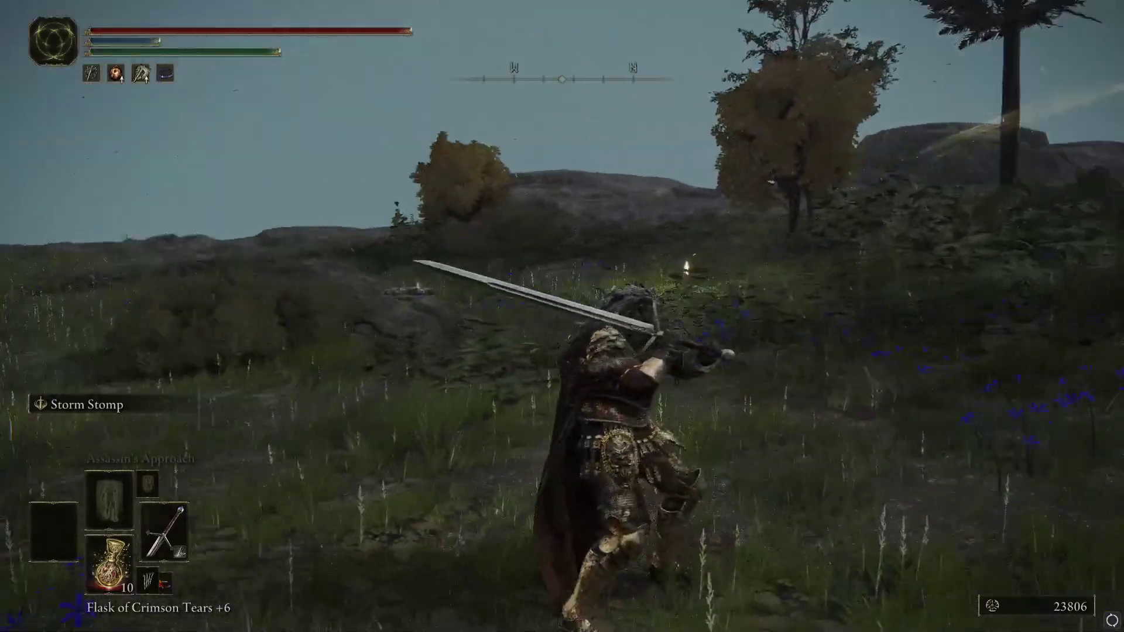
{"action": "key", "text": "s"}
{"action": "key", "text": "w"}
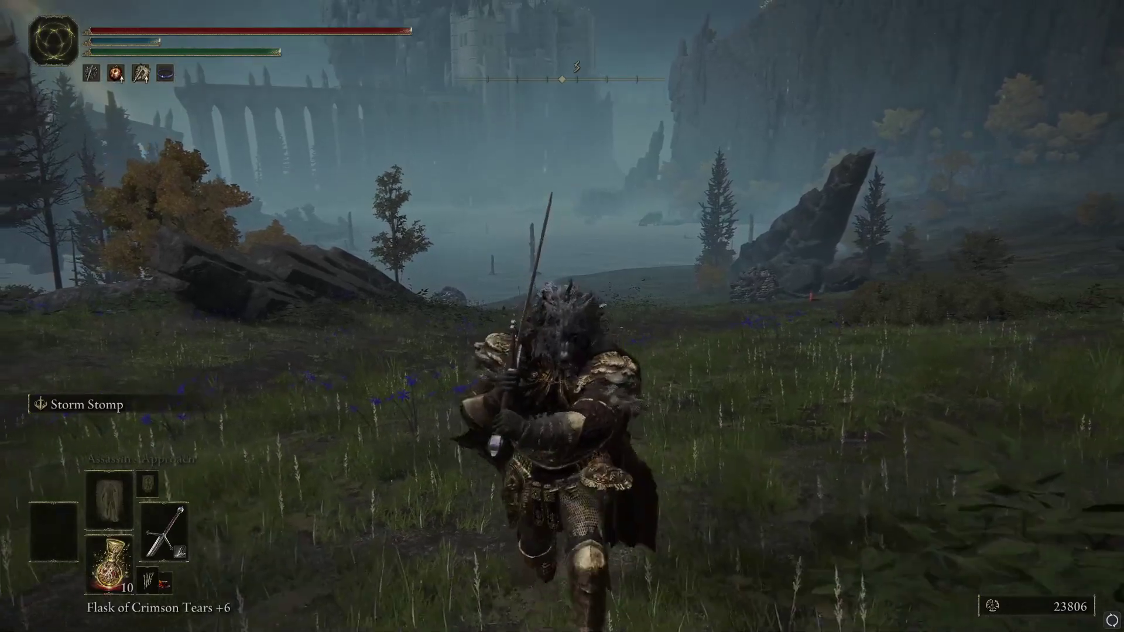
{"action": "key", "text": "w"}
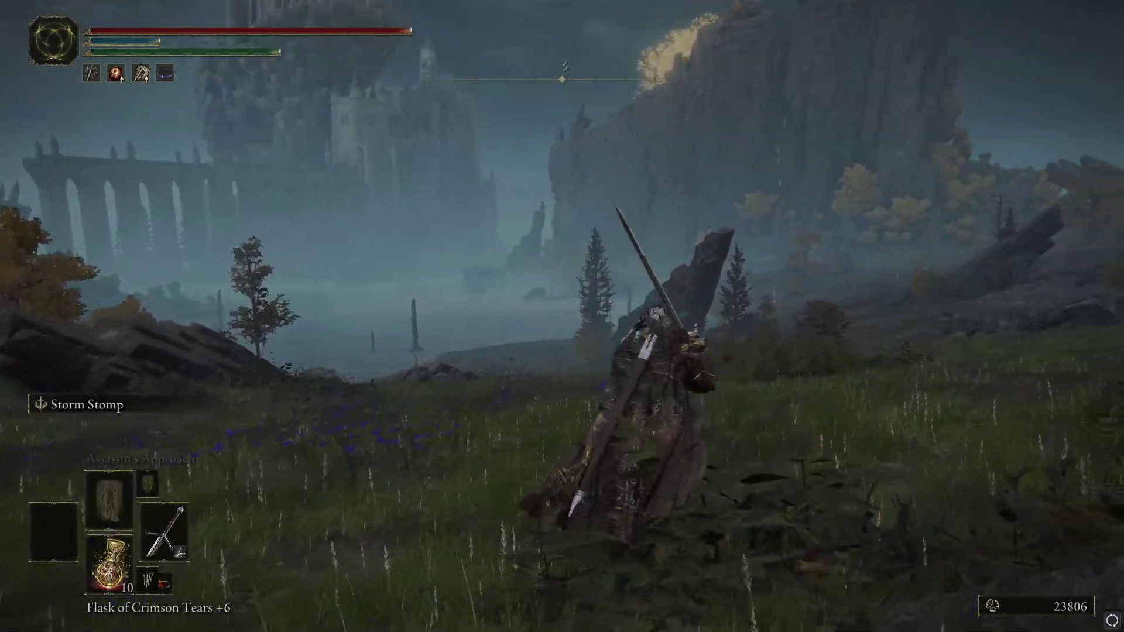
{"action": "key", "text": "a"}
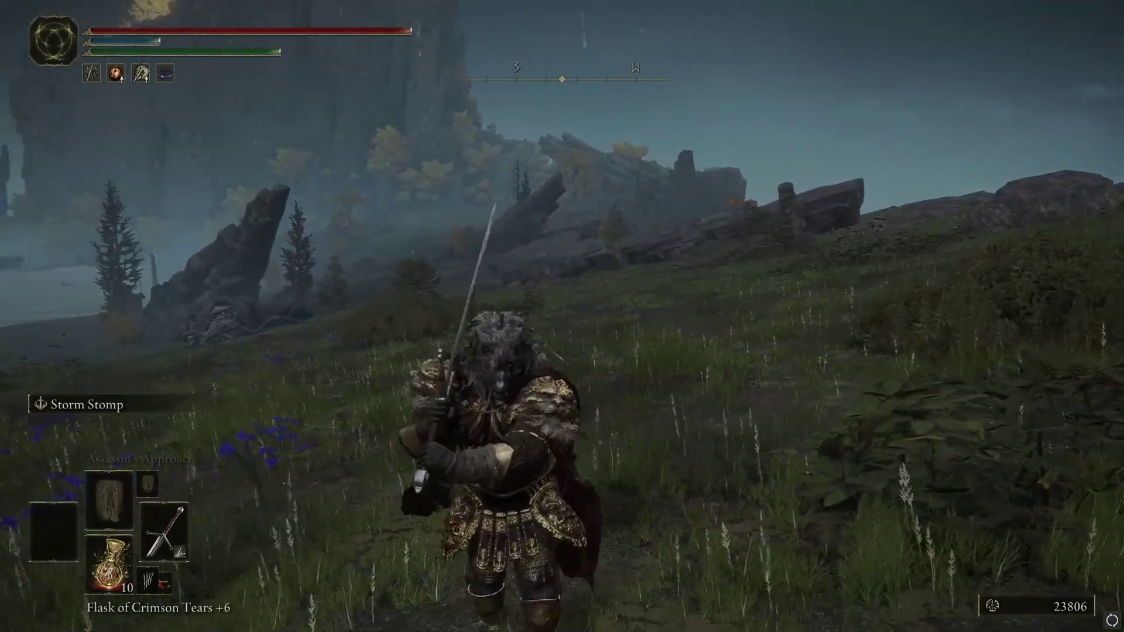
{"action": "key", "text": "w"}
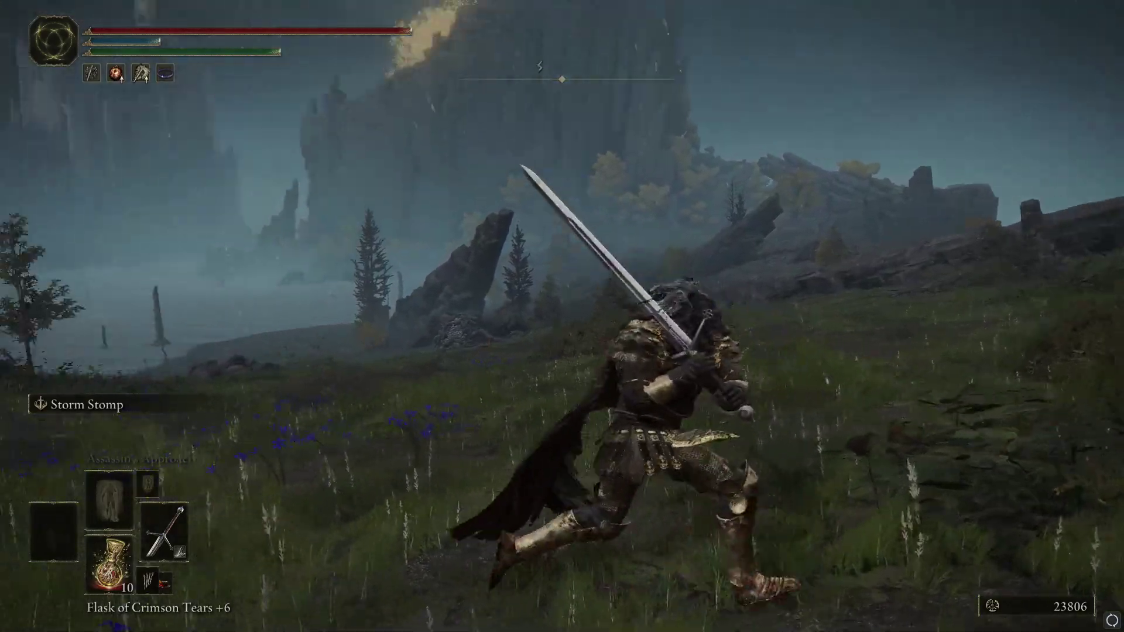
{"action": "key", "text": "s"}
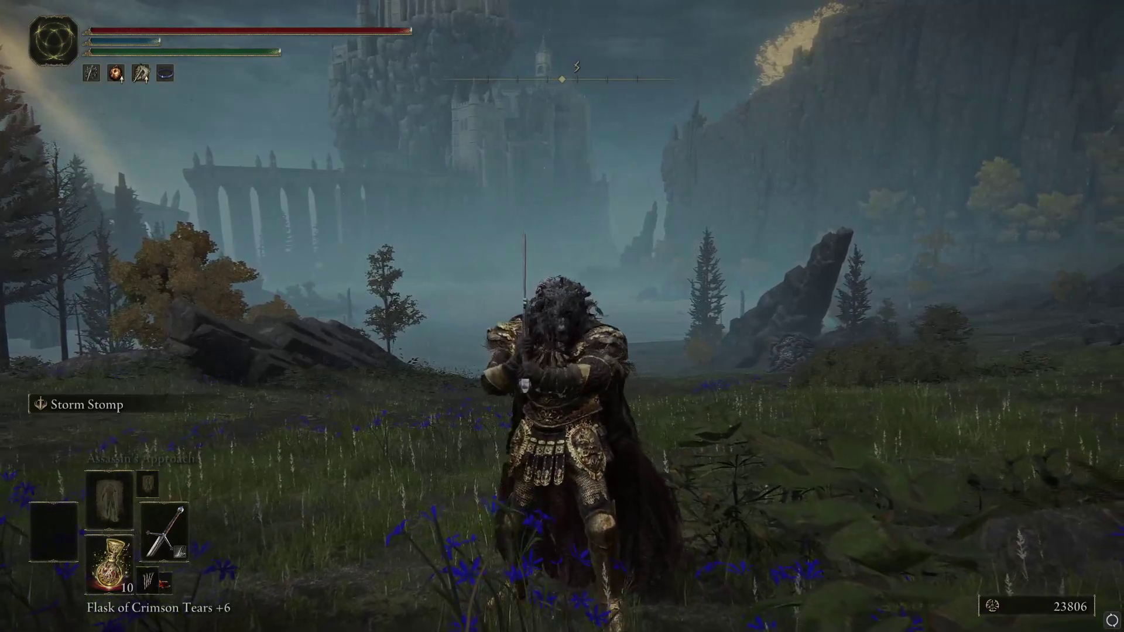
{"action": "key", "text": "w"}
{"action": "key", "text": "s"}
{"action": "key", "text": "w"}
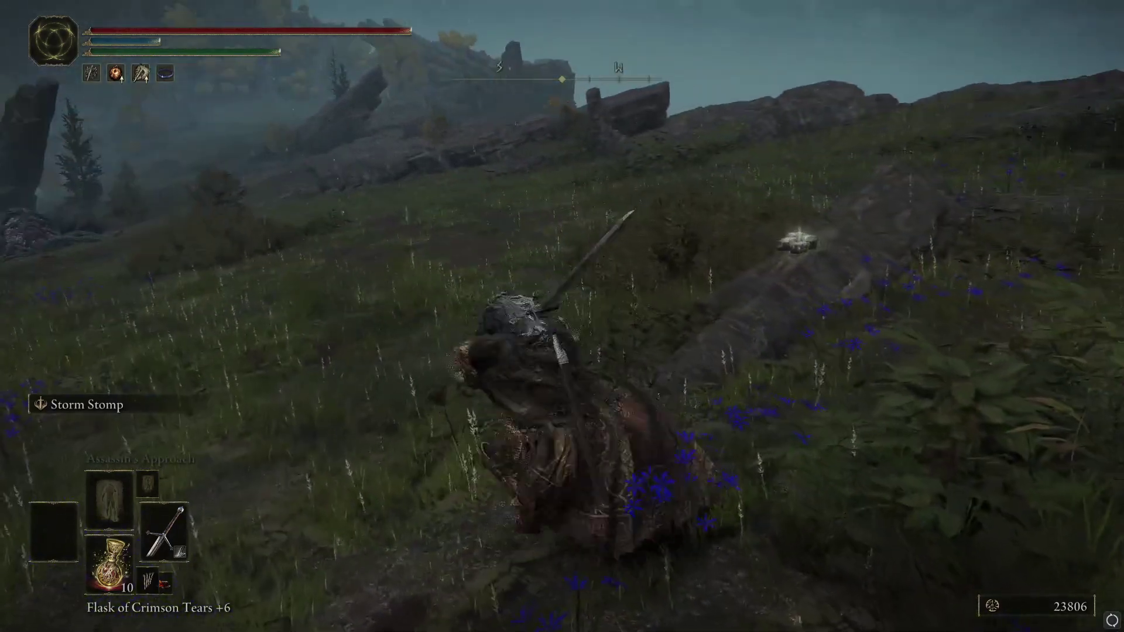
{"action": "key", "text": "s"}
Step: Quit the current game session and return to the title screen
{"action": "key", "text": "Escape"}
{"action": "key", "text": "Up"}
{"action": "key", "text": "e"}
{"action": "key", "text": "z"}
{"action": "key", "text": "e"}
{"action": "key", "text": "Return"}
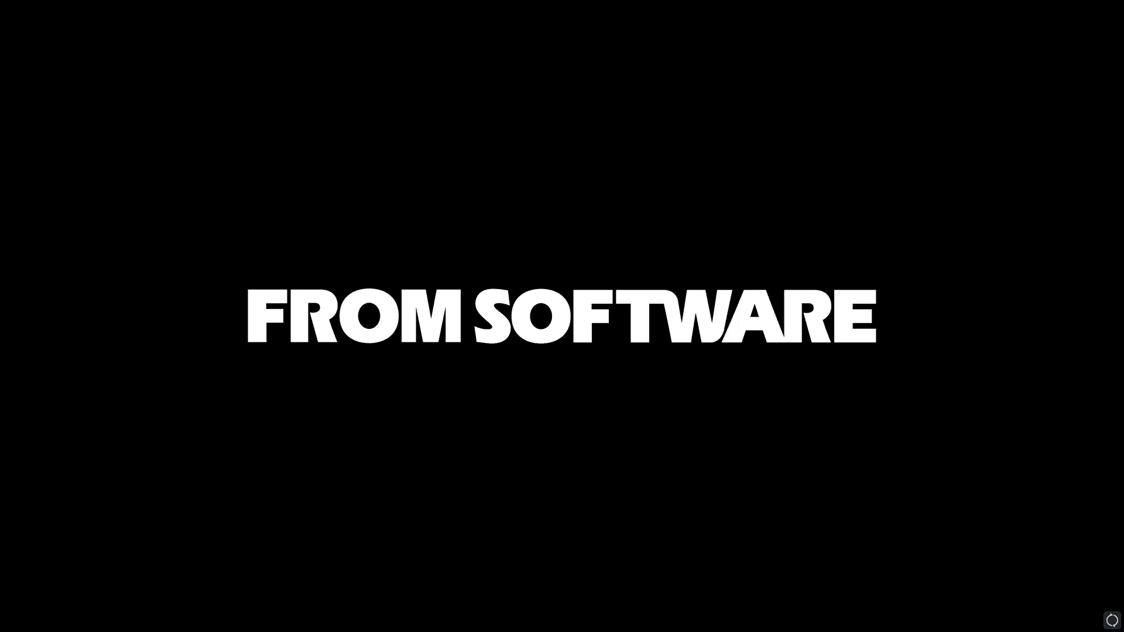
Step: Switch from the game to the Windows desktop and open the Roaming folder by searching for %appdata%
{"action": "key", "text": "alt+Tab"}
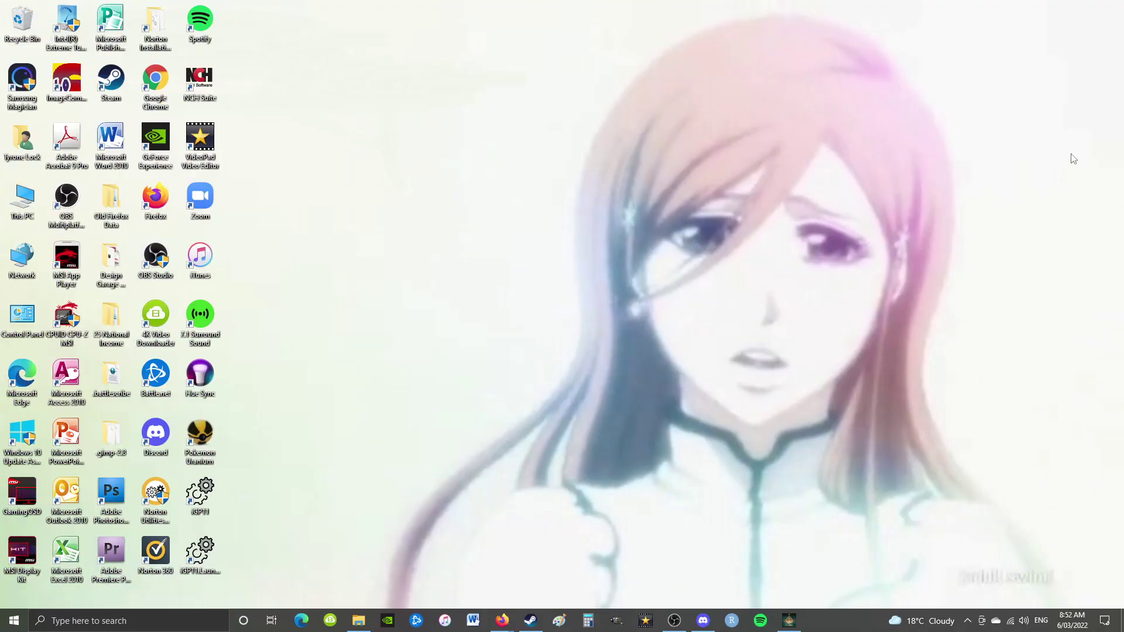
{"action": "left_click", "coordinate": [181, 624]}
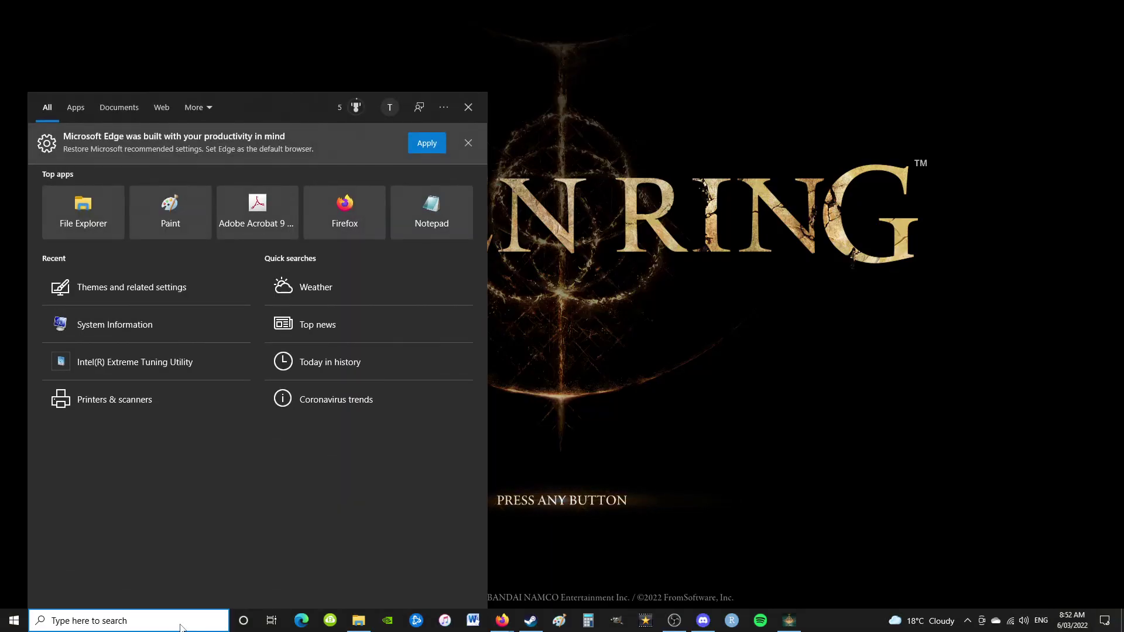
{"action": "type", "text": "%app"}
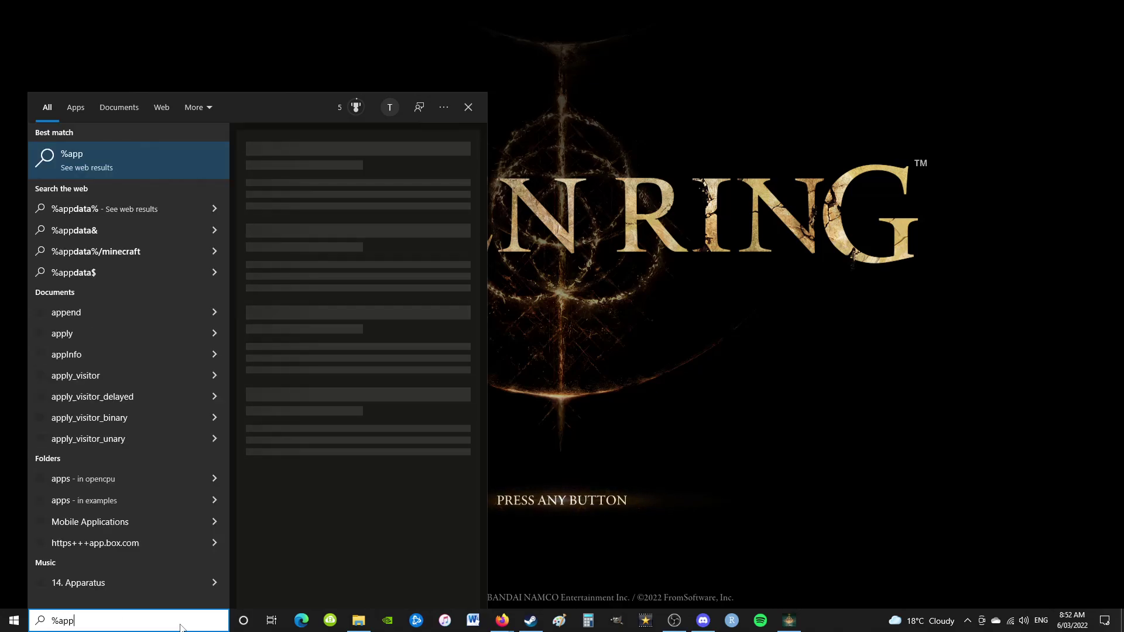
{"action": "type", "text": "data%"}
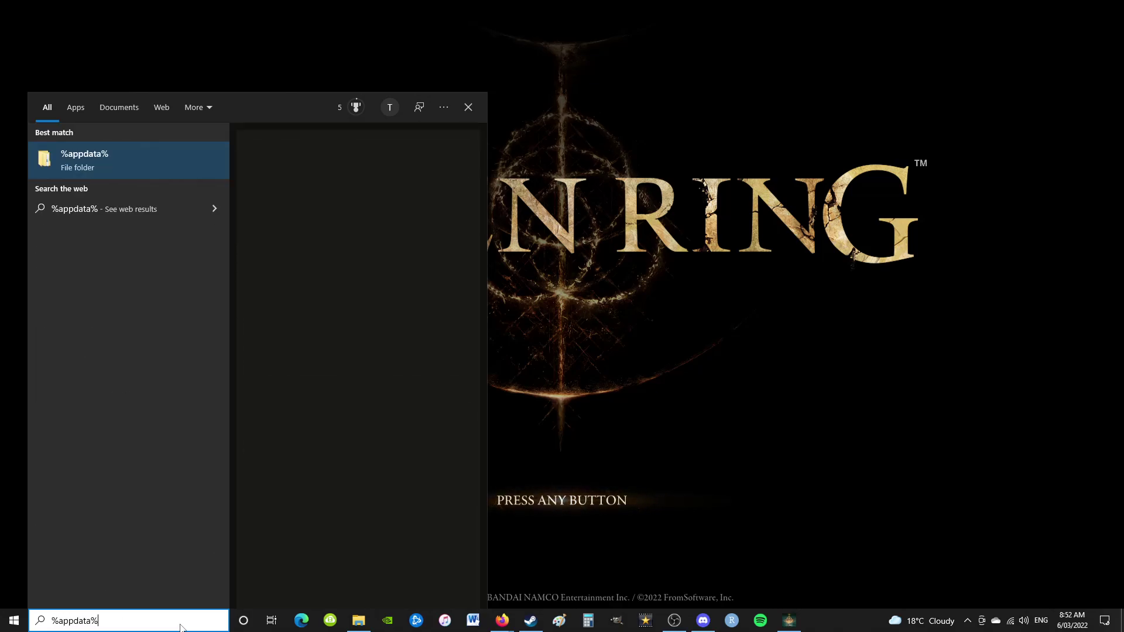
{"action": "key", "text": "Return"}
Step: Switch to the Roaming folder window and open the EldenRing folder's account-numbered subfolder
{"action": "key", "text": "alt+Tab"}
{"action": "key", "text": "alt+Tab"}
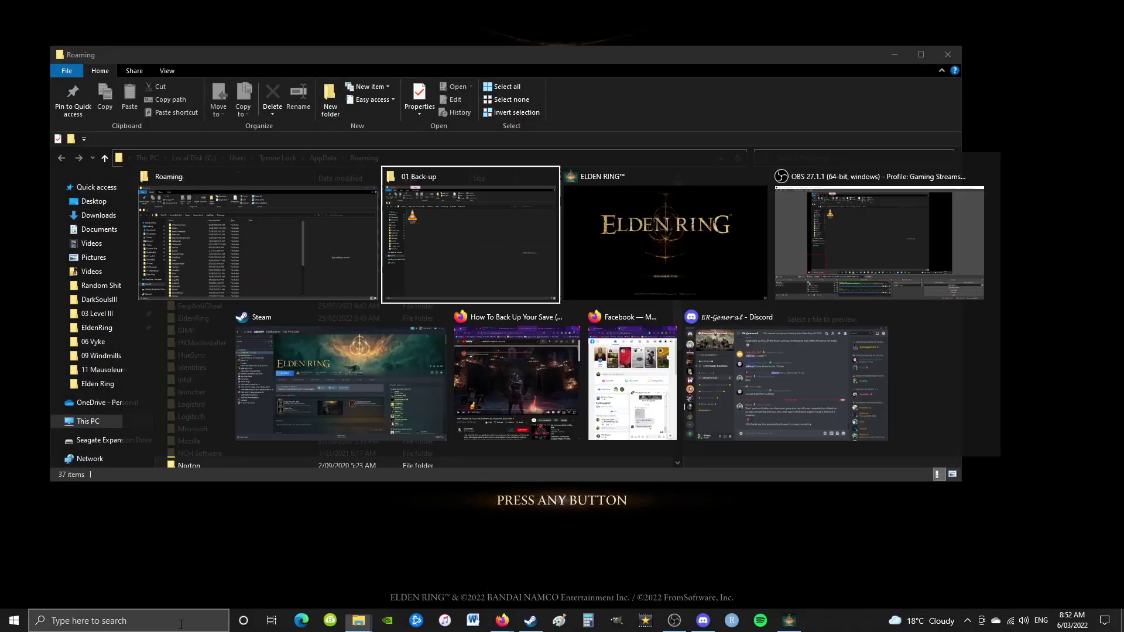
{"action": "key", "text": "alt+Tab"}
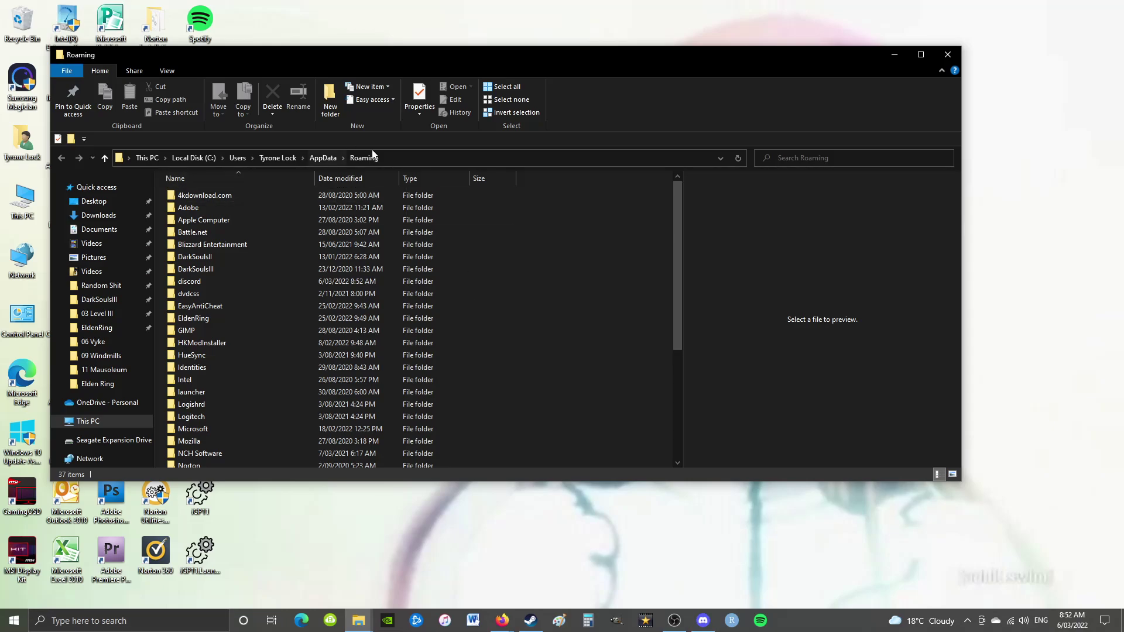
{"action": "double_click", "coordinate": [206, 318]}
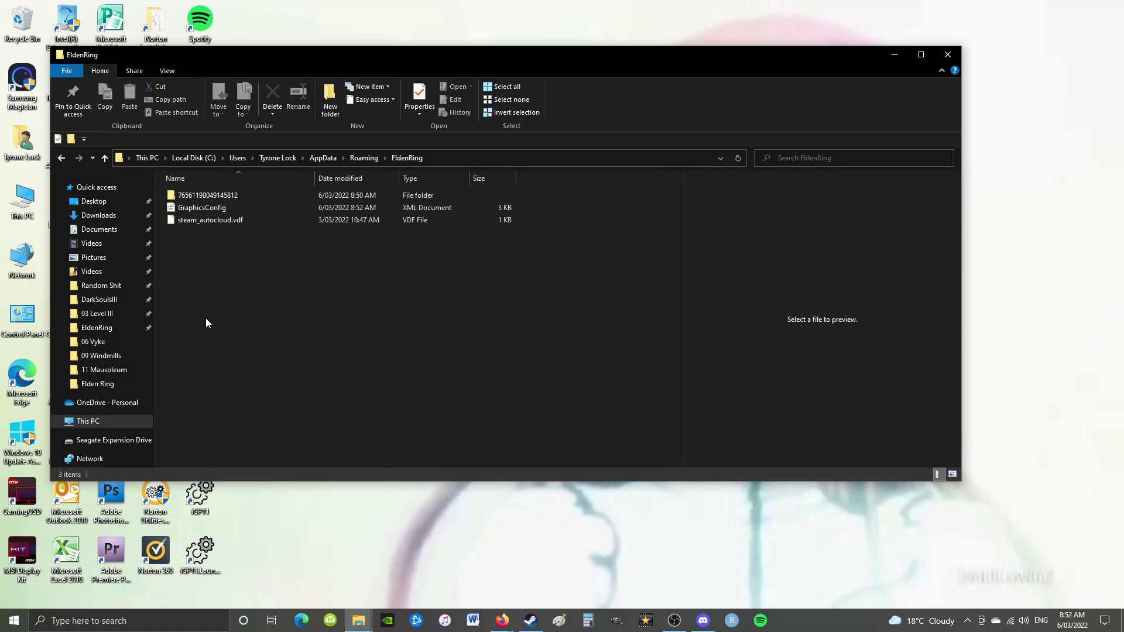
{"action": "double_click", "coordinate": [191, 195]}
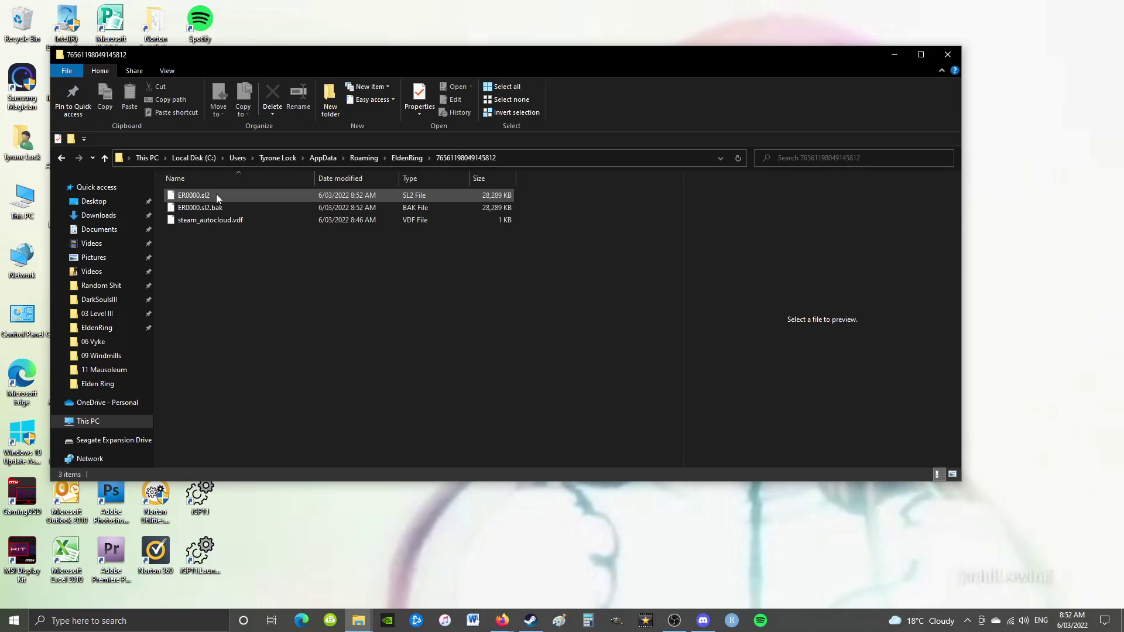
Step: Copy the ER0000.sl2 save file from the account-numbered subfolder
{"action": "left_click", "coordinate": [214, 194]}
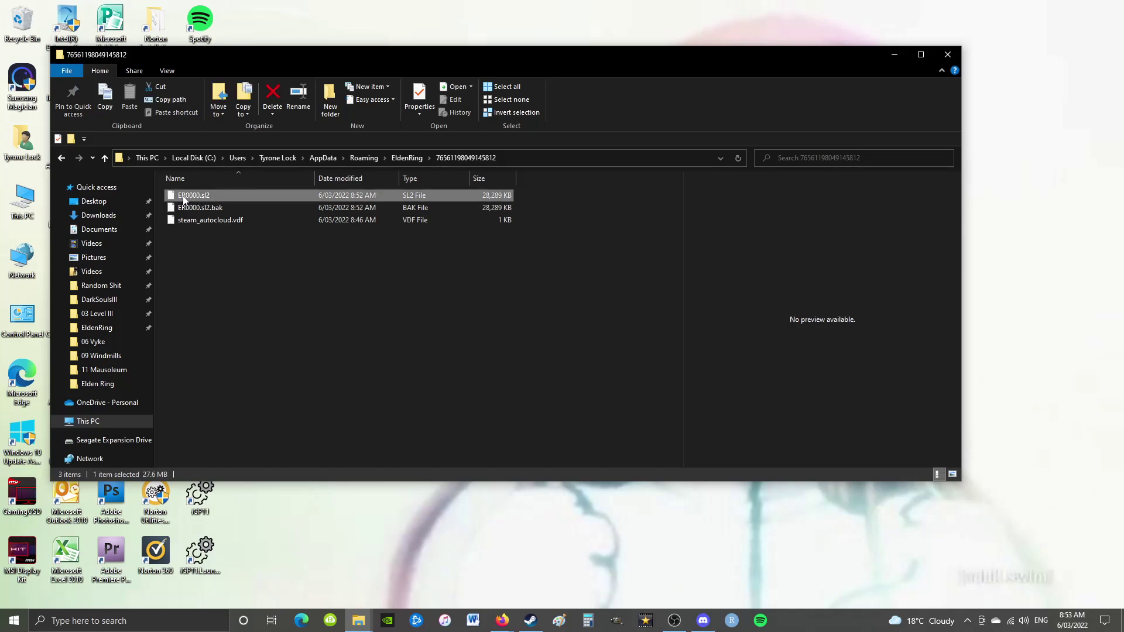
{"action": "right_click", "coordinate": [226, 195]}
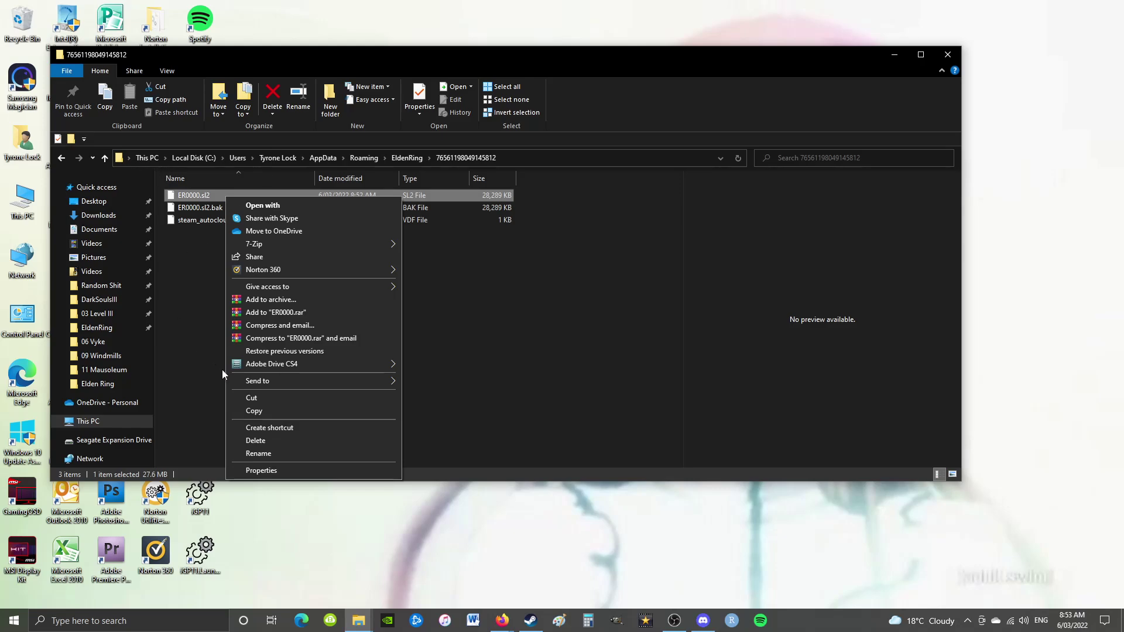
{"action": "left_click", "coordinate": [253, 412]}
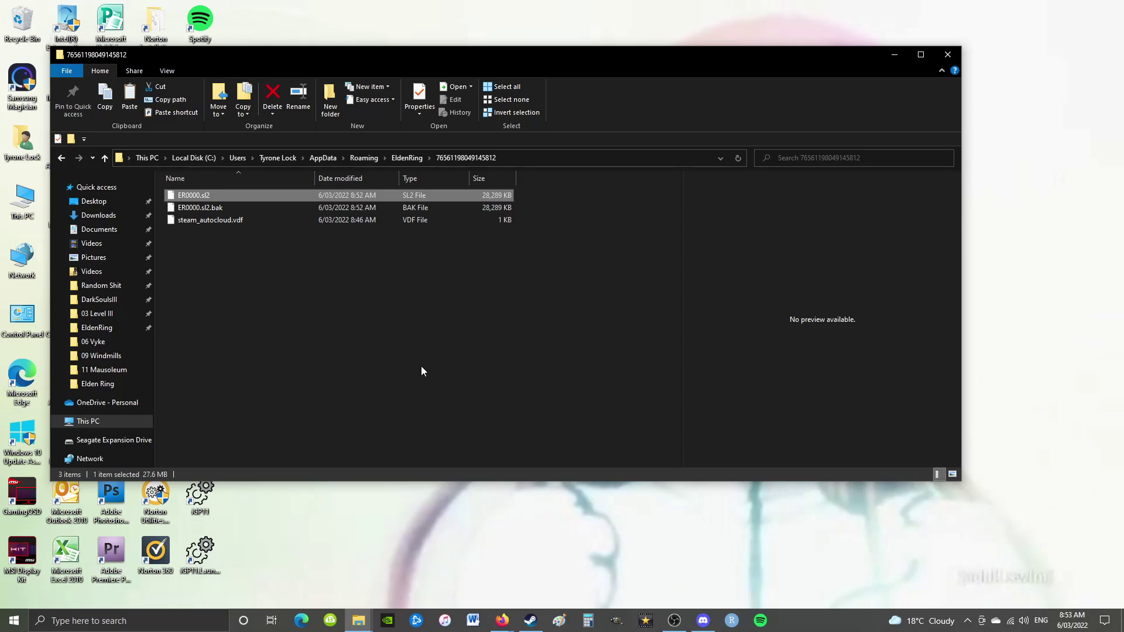
Step: Open the Elden Ring [BACKUP] Saves folder inside Games on the Seagate Expansion Drive
{"action": "left_click", "coordinate": [122, 445]}
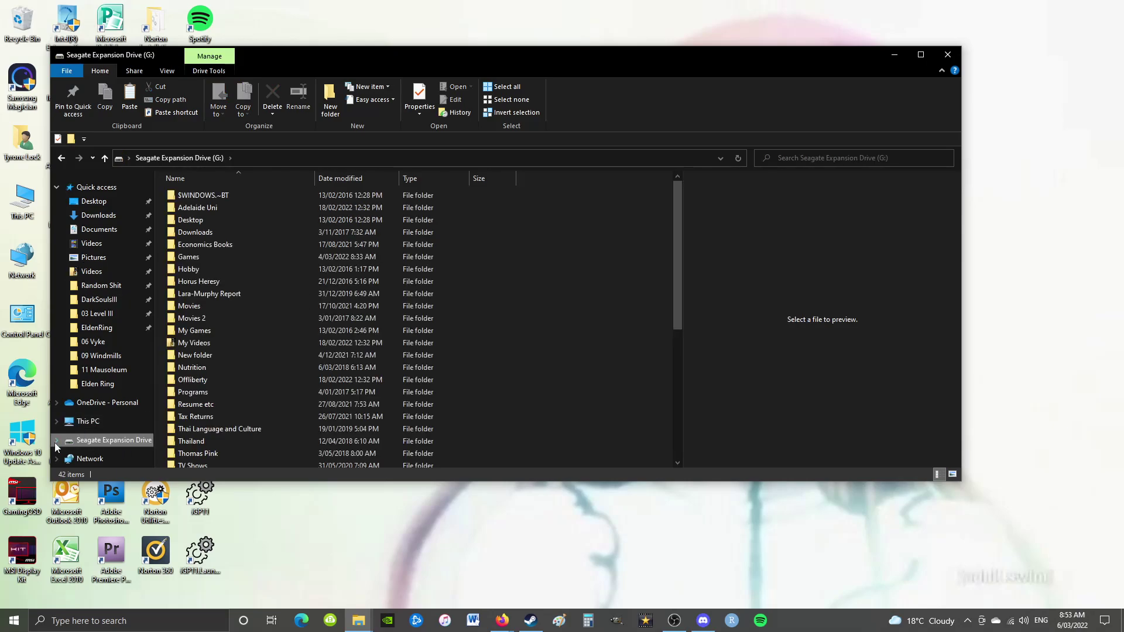
{"action": "left_click", "coordinate": [225, 257]}
{"action": "double_click", "coordinate": [225, 257]}
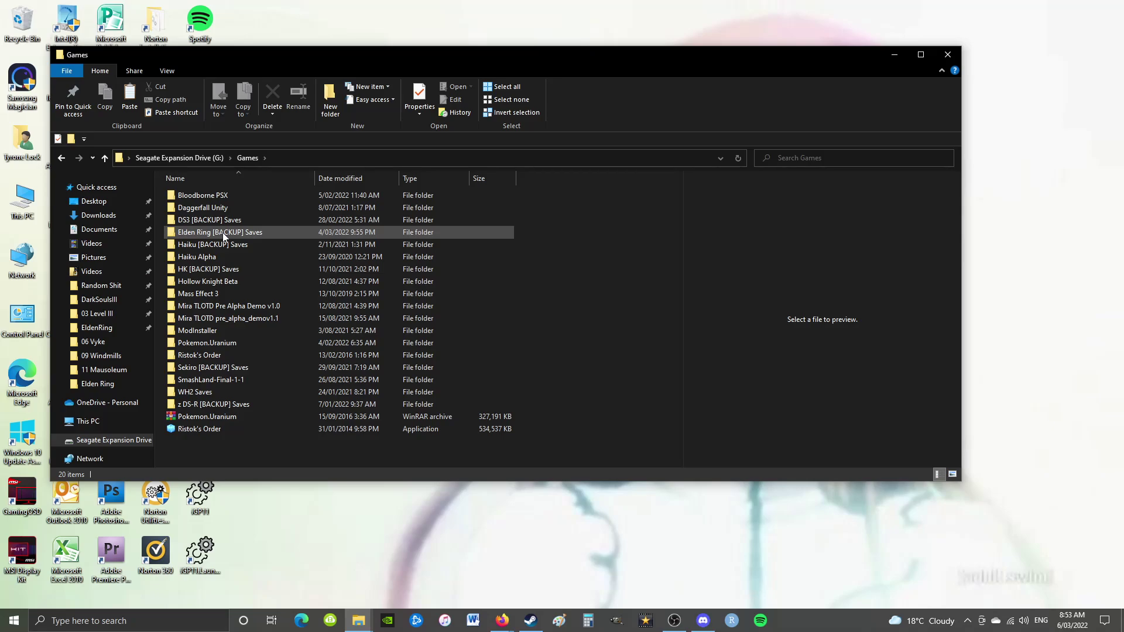
{"action": "double_click", "coordinate": [222, 234]}
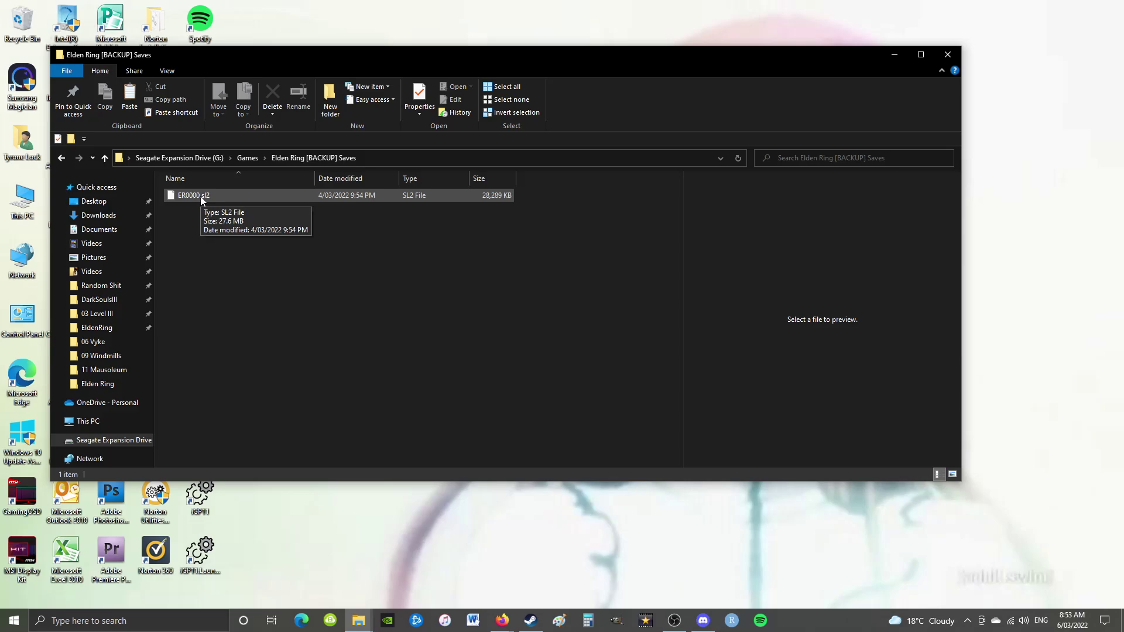
Step: Replace the old ER0000.sl2 in the backup folder by deleting it and pasting the copied save file
{"action": "left_click", "coordinate": [202, 197]}
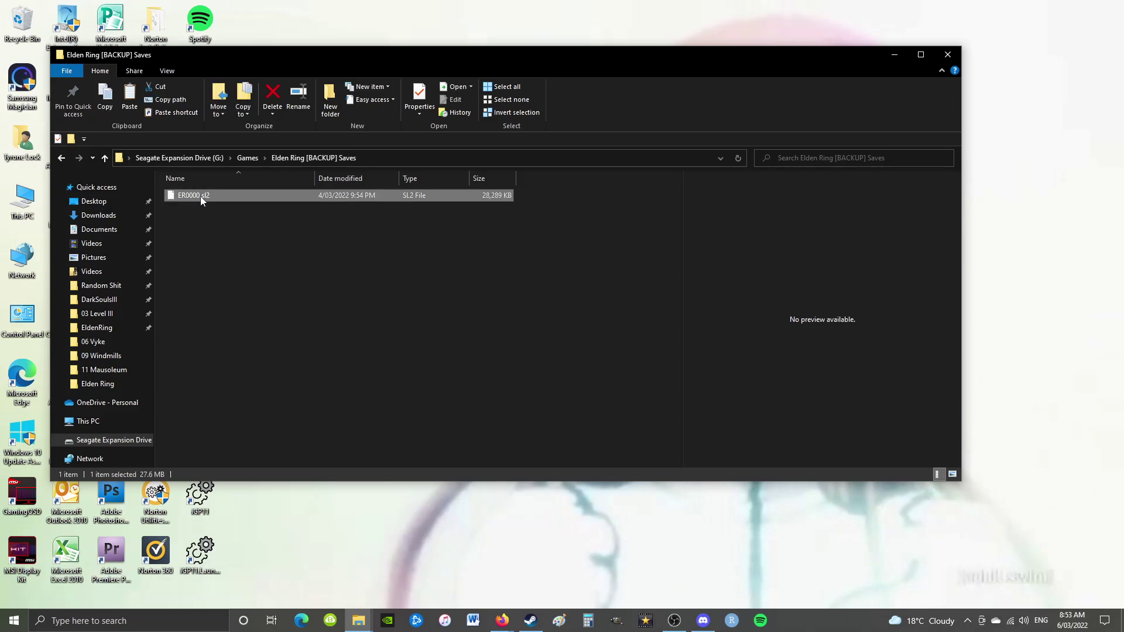
{"action": "key", "text": "Delete"}
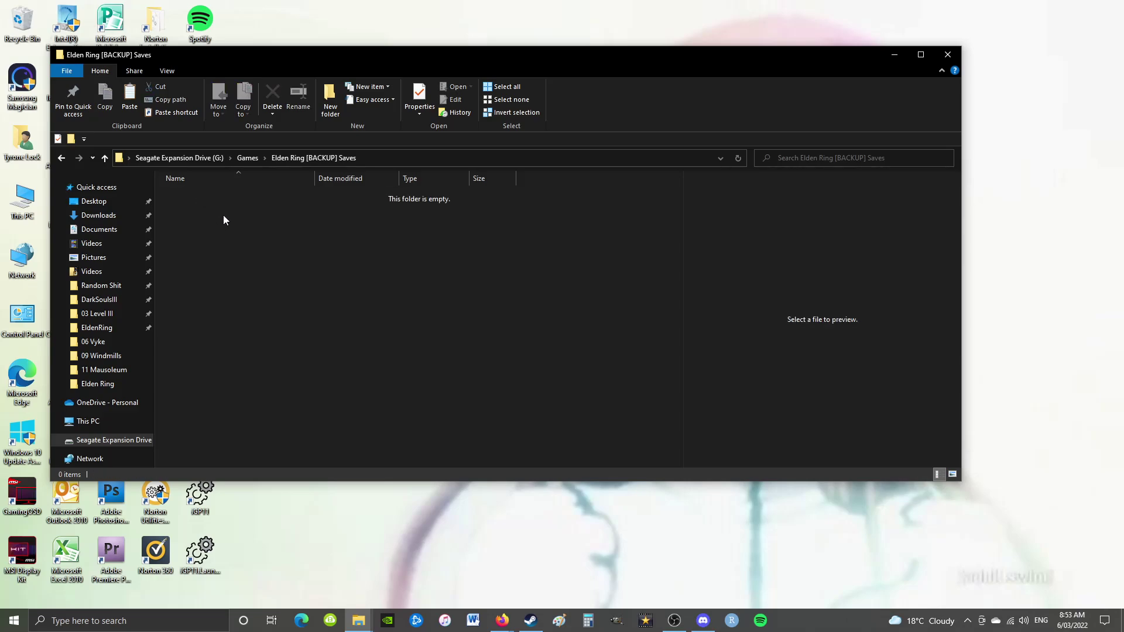
{"action": "right_click", "coordinate": [220, 220]}
{"action": "left_click", "coordinate": [266, 301]}
{"action": "left_click", "coordinate": [321, 294]}
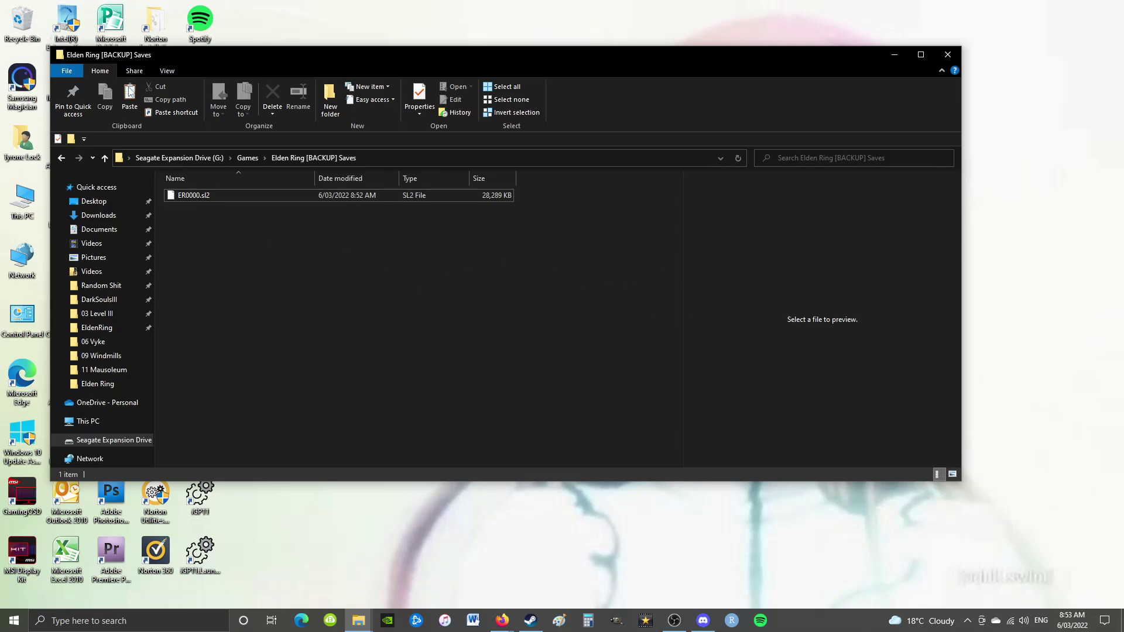
{"action": "left_click", "coordinate": [27, 34]}
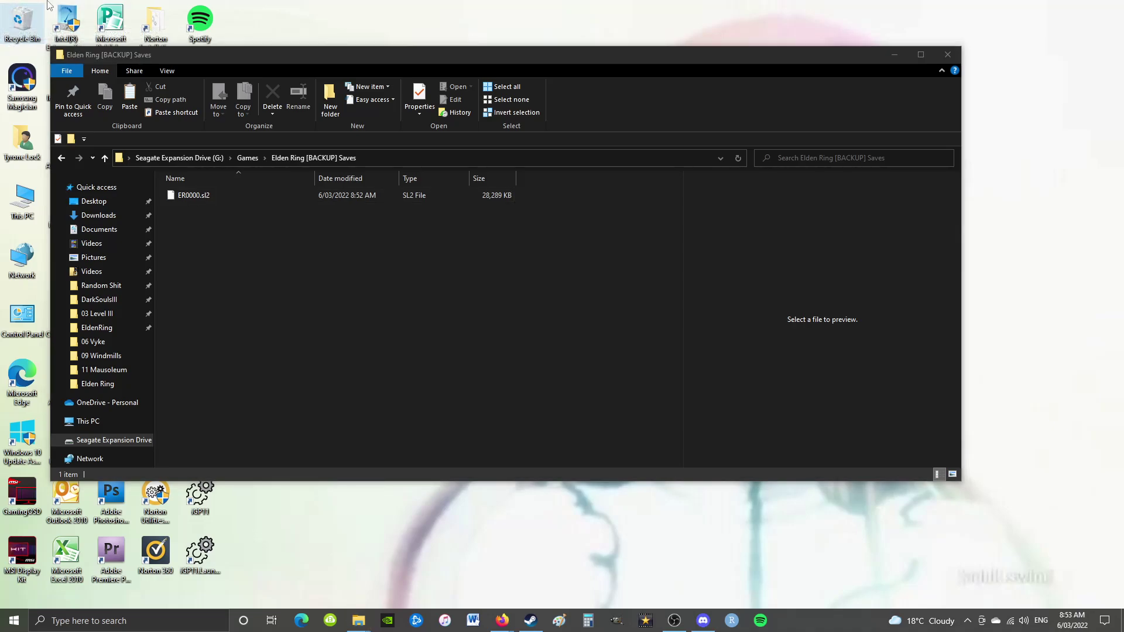
{"action": "left_click", "coordinate": [208, 195]}
{"action": "left_click", "coordinate": [246, 253]}
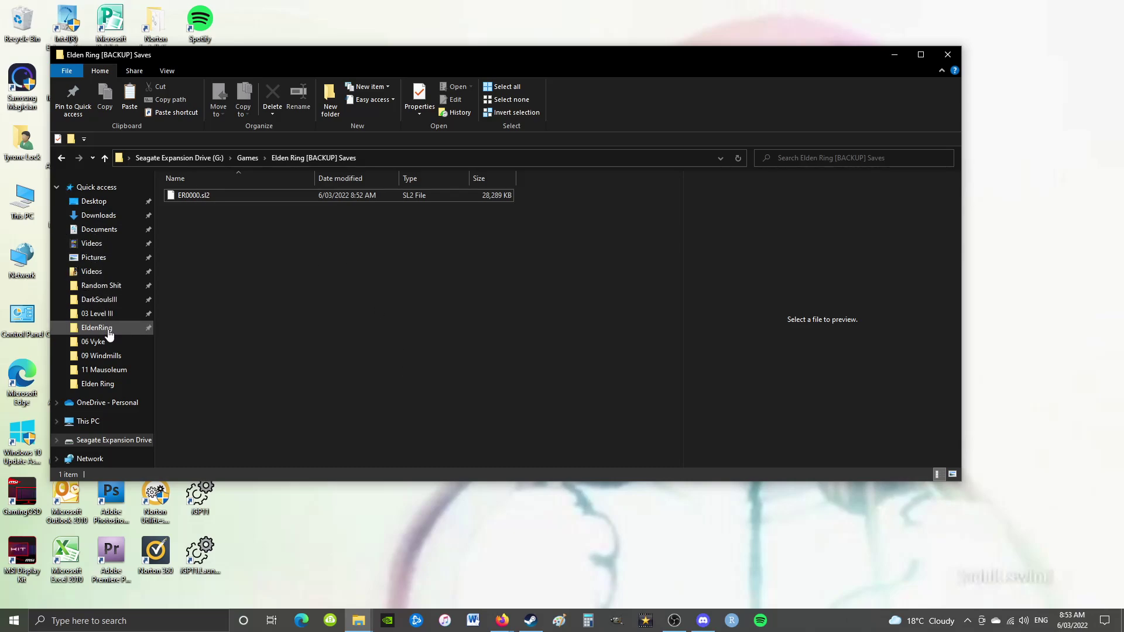
Step: Go from the backup folder to the pinned EldenRing save folder
{"action": "left_click", "coordinate": [114, 622]}
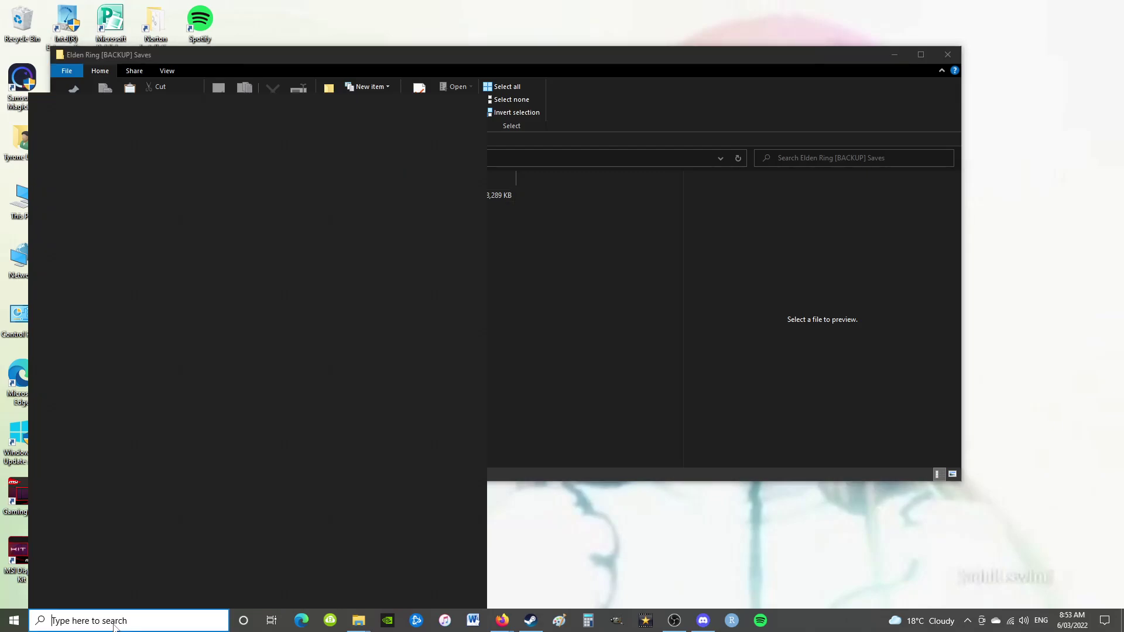
{"action": "left_click", "coordinate": [585, 65]}
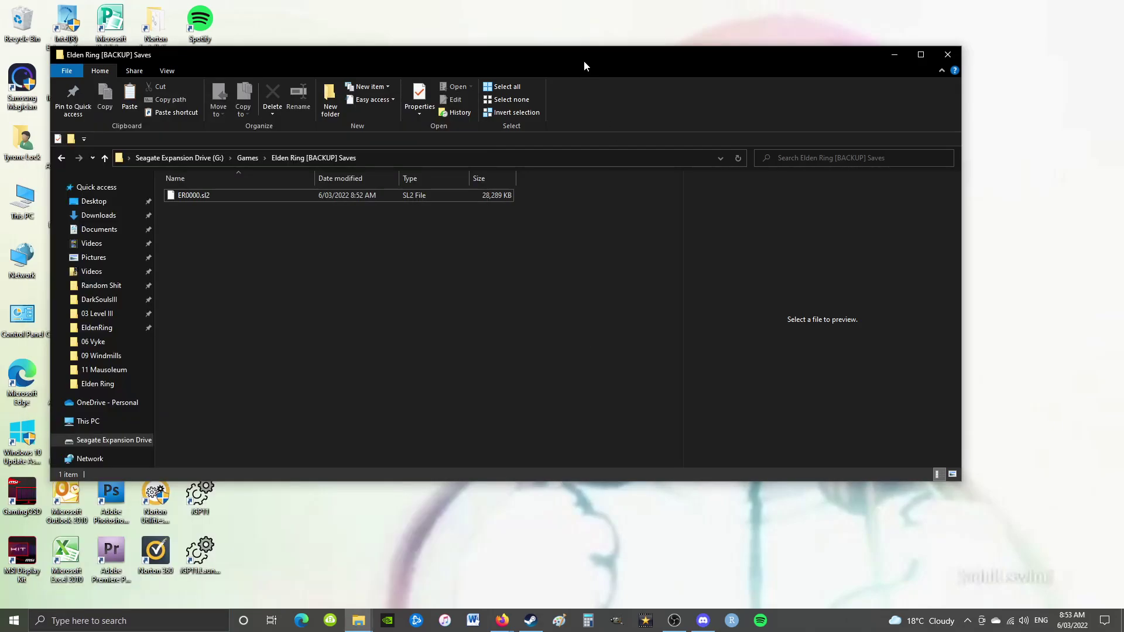
{"action": "left_click", "coordinate": [114, 328]}
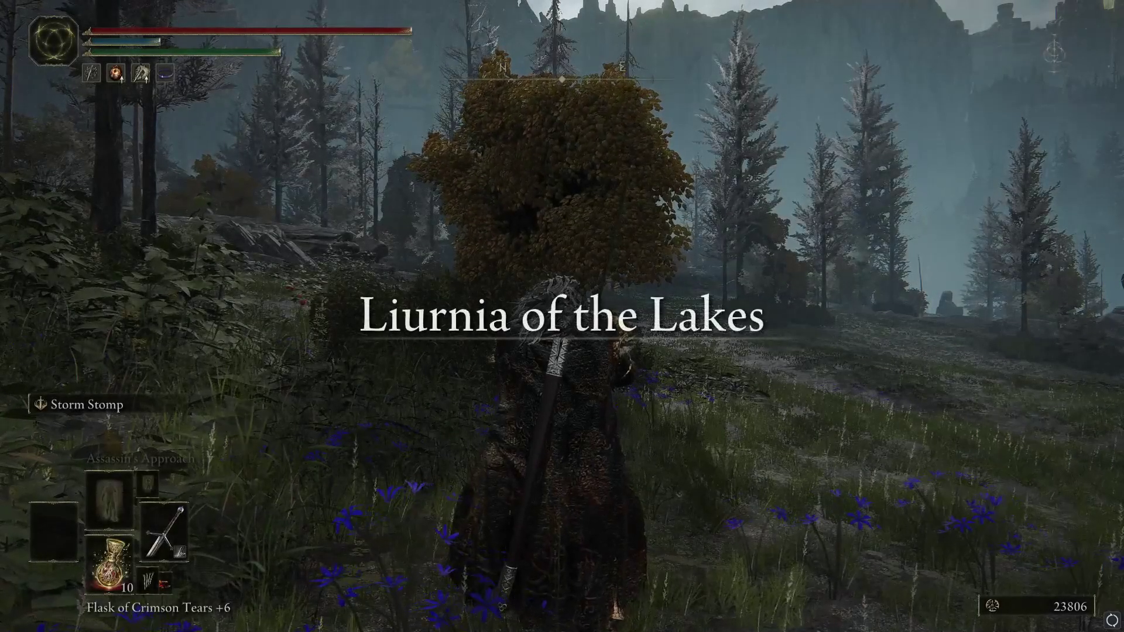
{"action": "key", "text": "a"}
{"action": "key", "text": "w"}
{"action": "key", "text": "space"}
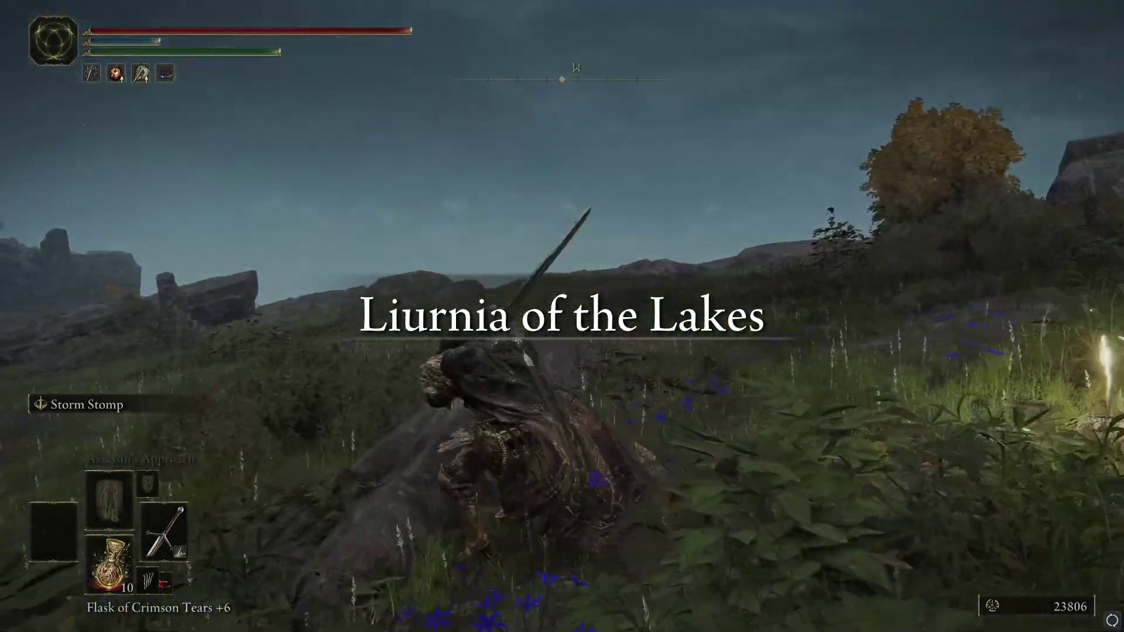
{"action": "key", "text": "s"}
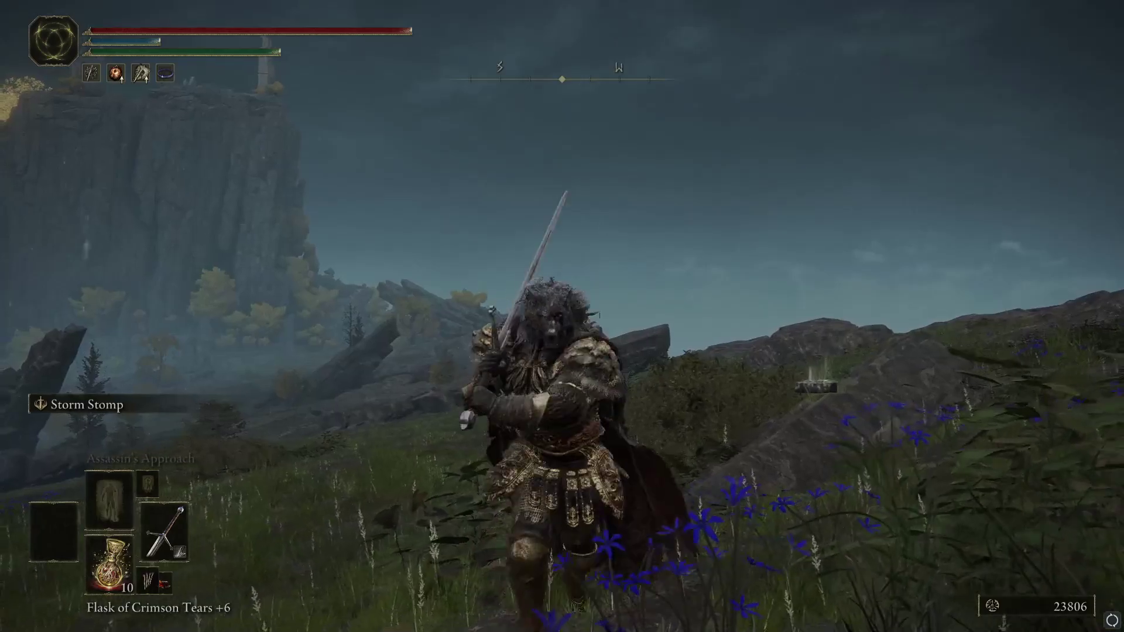
{"action": "key", "text": "w"}
{"action": "key", "text": "s"}
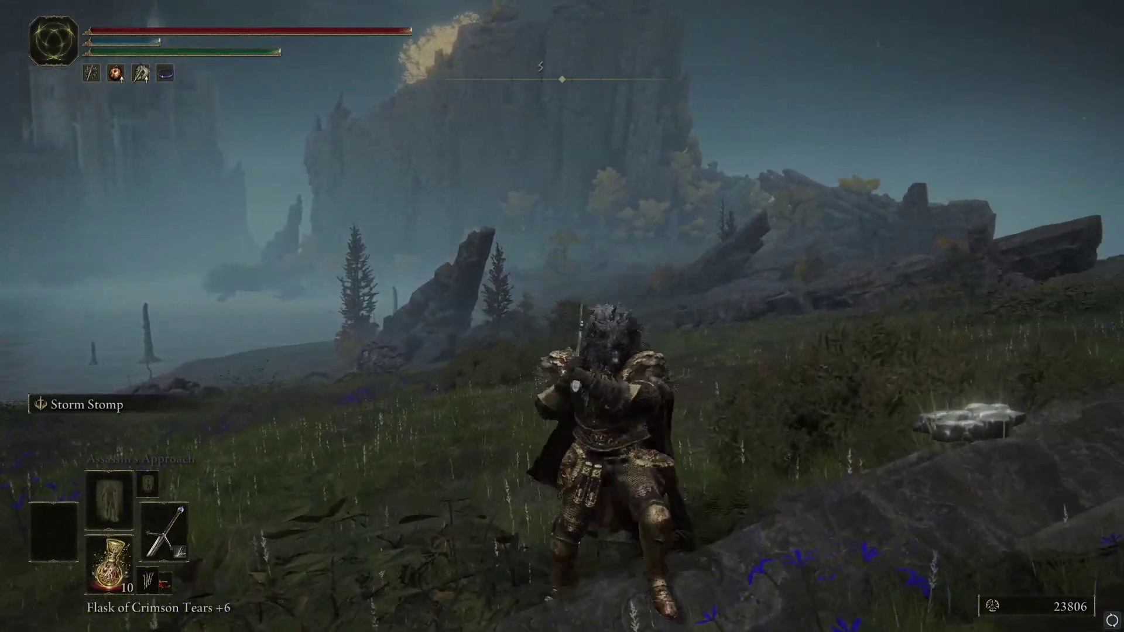
{"action": "key", "text": "a"}
{"action": "key", "text": "w"}
{"action": "key", "text": "w"}
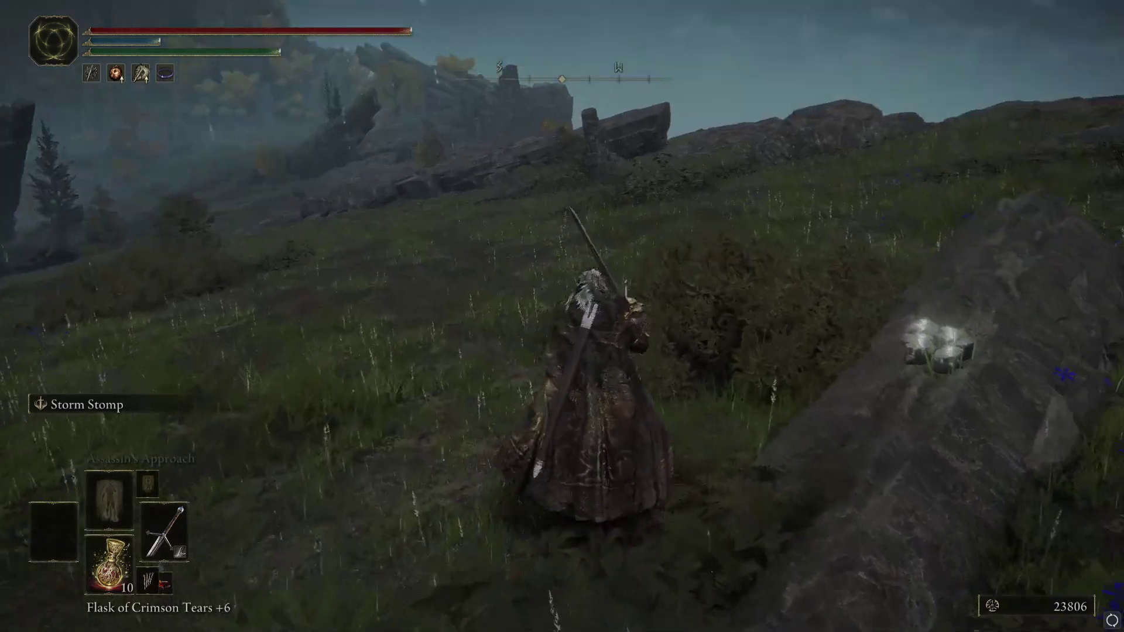
{"action": "key", "text": "d"}
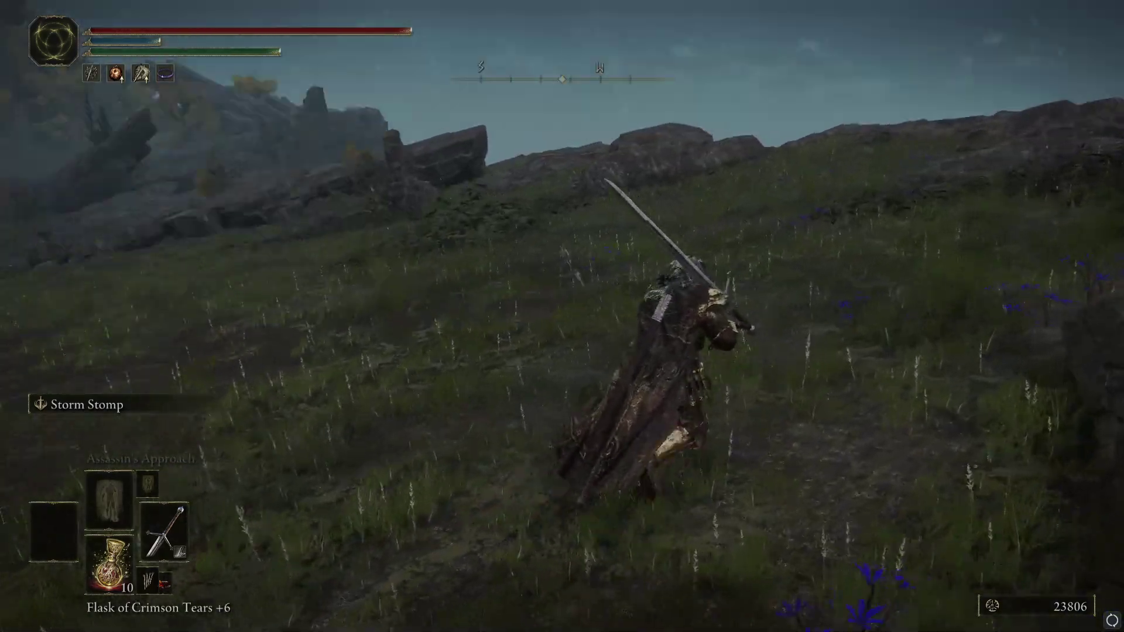
{"action": "key", "text": "d"}
{"action": "key", "text": "s"}
{"action": "key", "text": "w"}
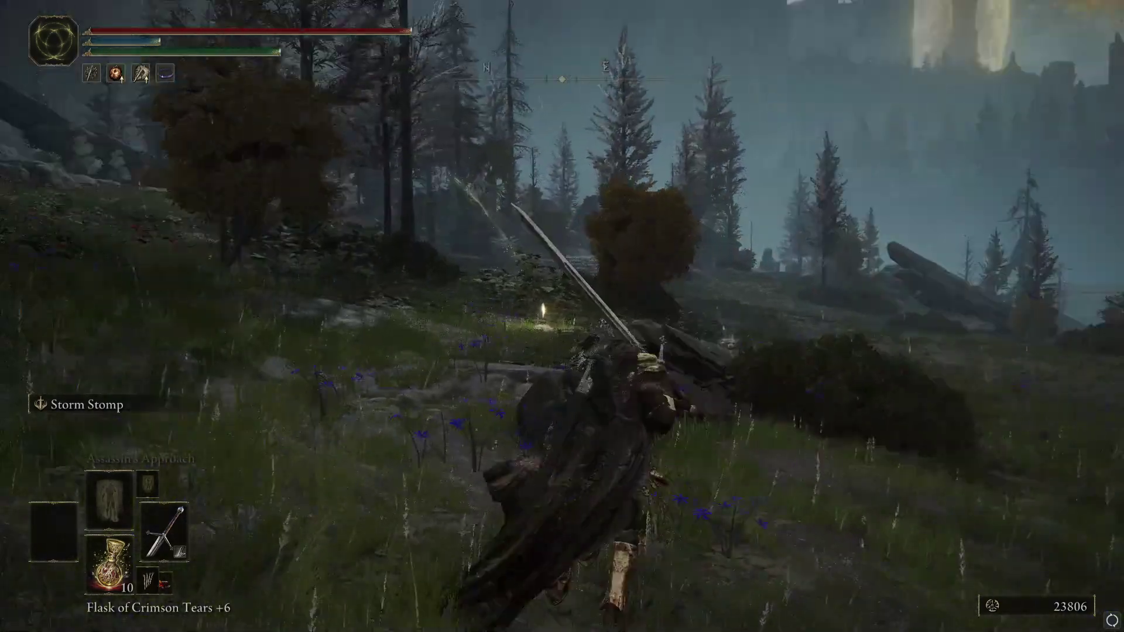
{"action": "key", "text": "w"}
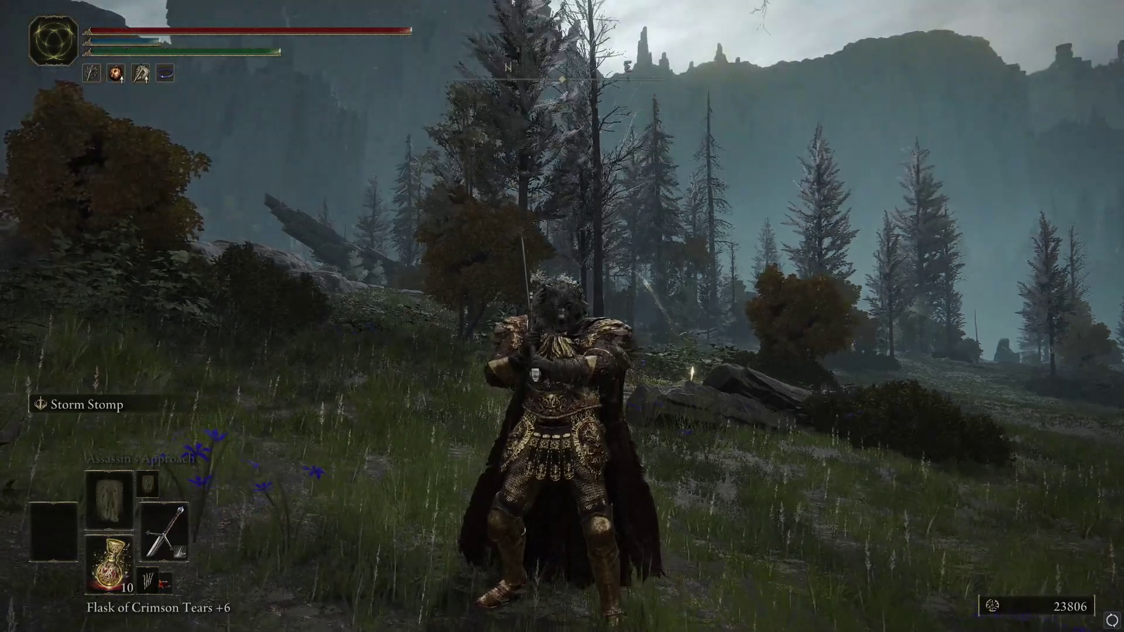
Step: Switch from the game to the Windows desktop and minimise Steam to reach the EldenRing folder window
{"action": "key", "text": "alt+Tab"}
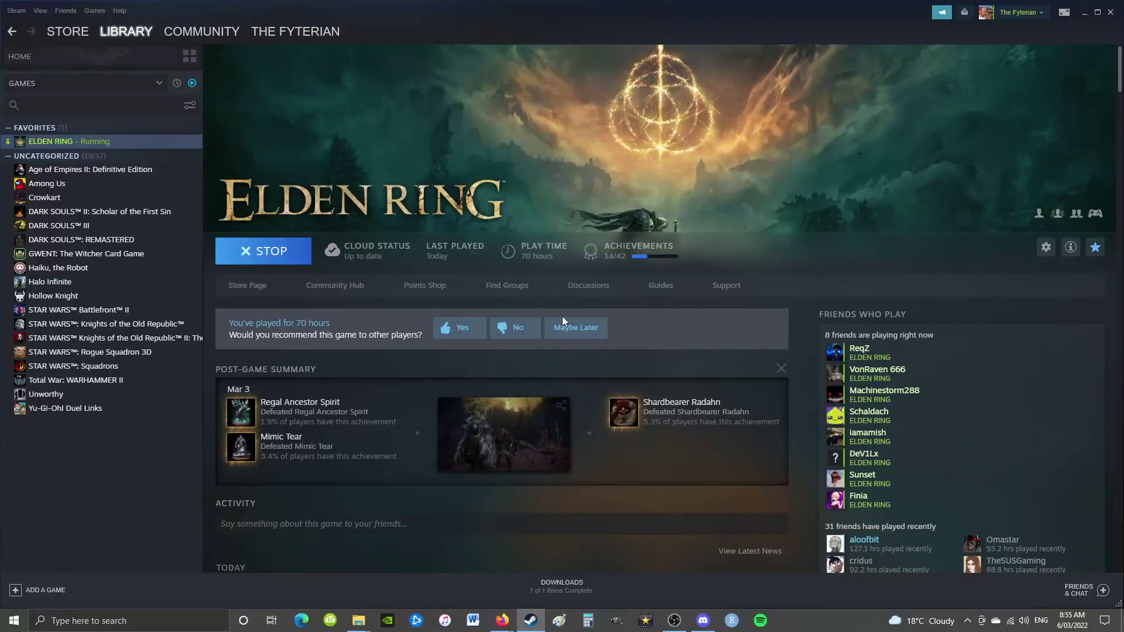
{"action": "left_click", "coordinate": [1087, 13]}
{"action": "left_click", "coordinate": [531, 621]}
{"action": "left_click", "coordinate": [1084, 13]}
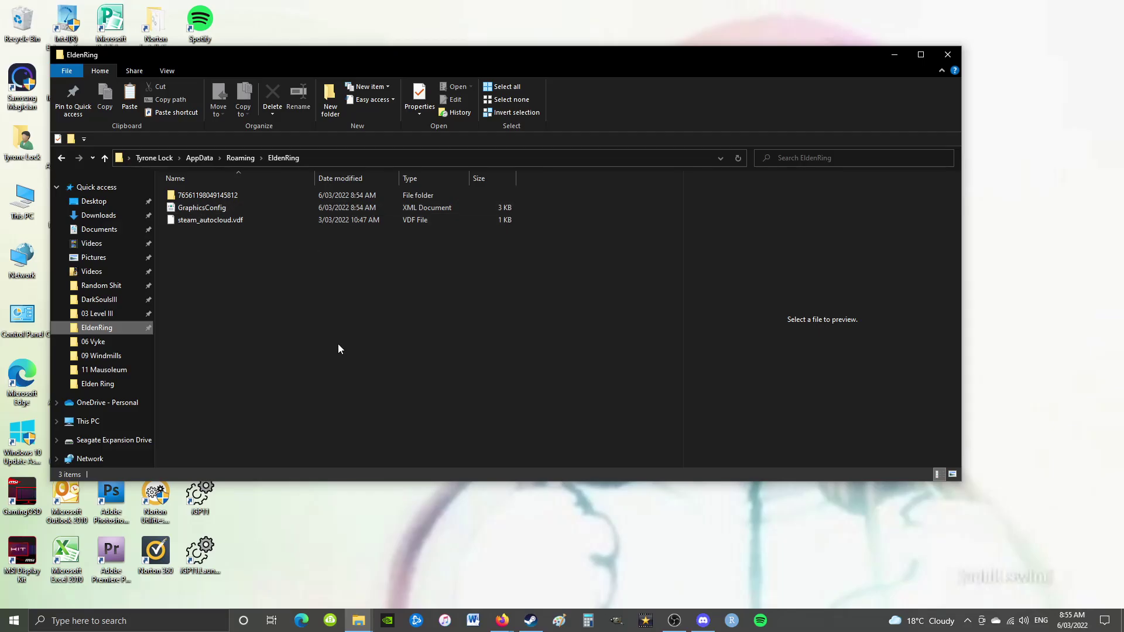
Step: Copy the ER0000.sl2 backup from Games > Elden Ring [BACKUP] Saves on the Seagate Expansion Drive
{"action": "left_click", "coordinate": [111, 440]}
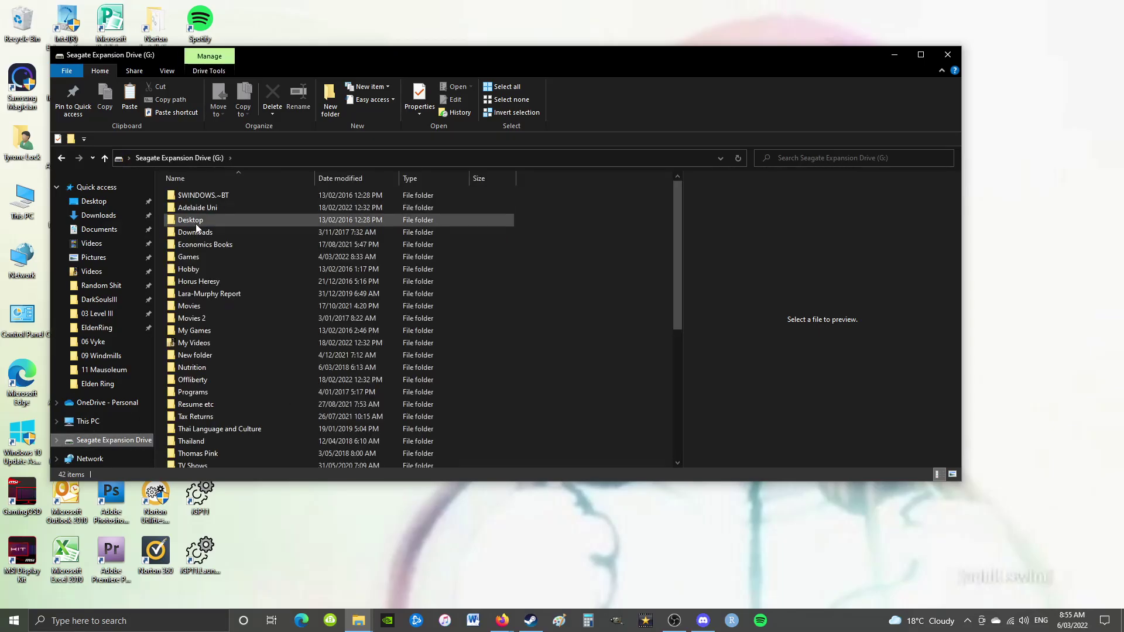
{"action": "double_click", "coordinate": [212, 258]}
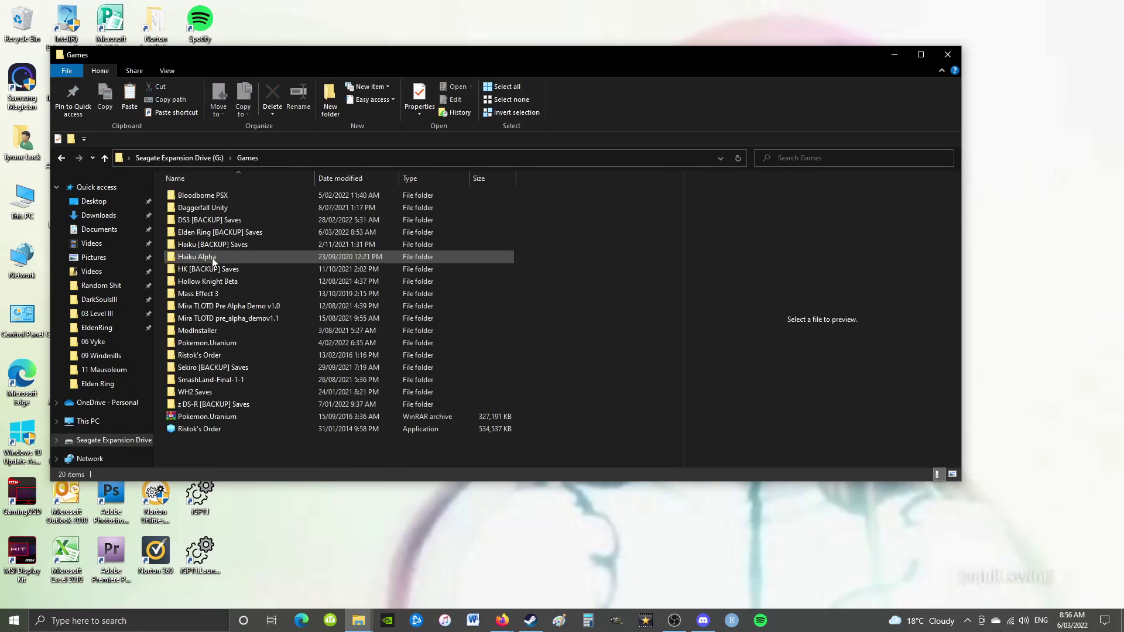
{"action": "double_click", "coordinate": [243, 233]}
{"action": "right_click", "coordinate": [216, 193]}
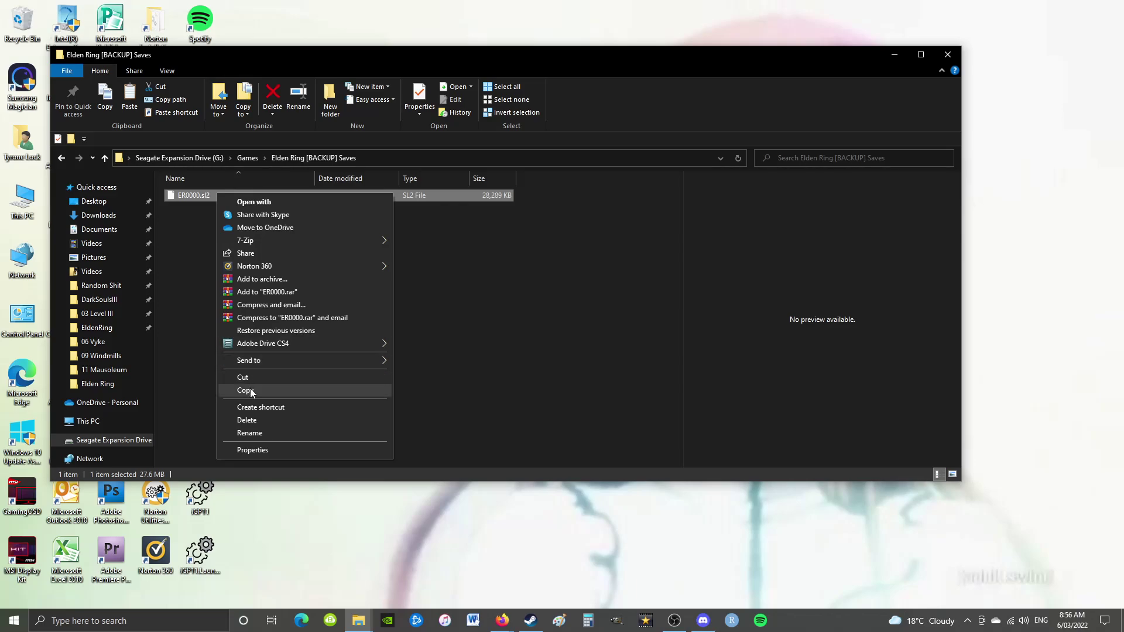
{"action": "left_click", "coordinate": [251, 390]}
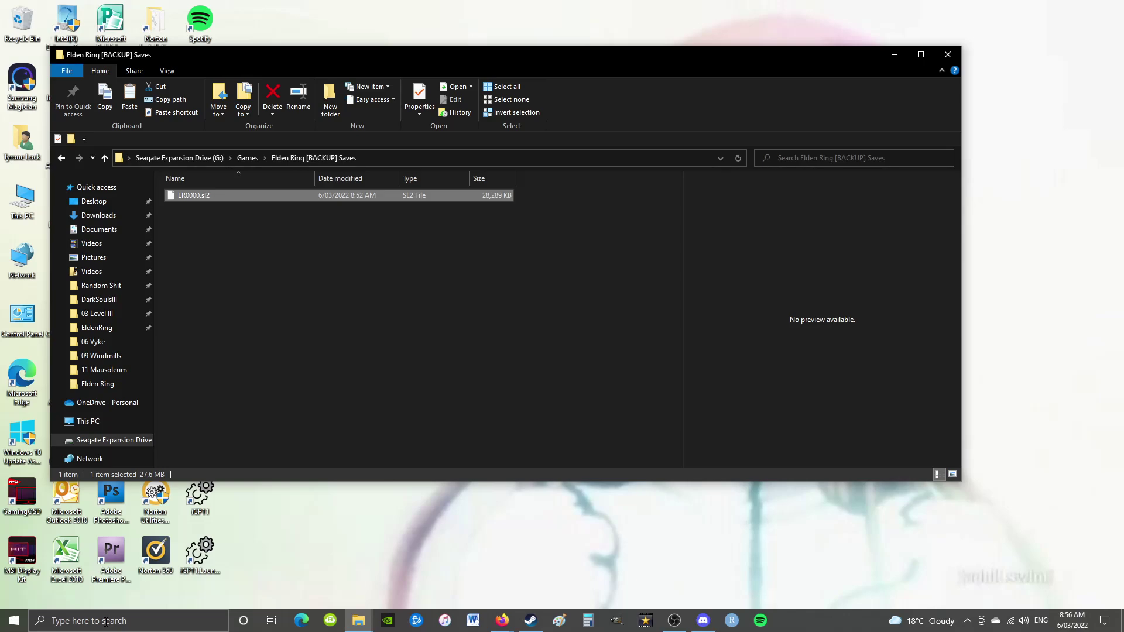
Step: Open the pinned EldenRing folder in AppData > Roaming and enter its numbered Steam ID subfolder
{"action": "left_click", "coordinate": [93, 328]}
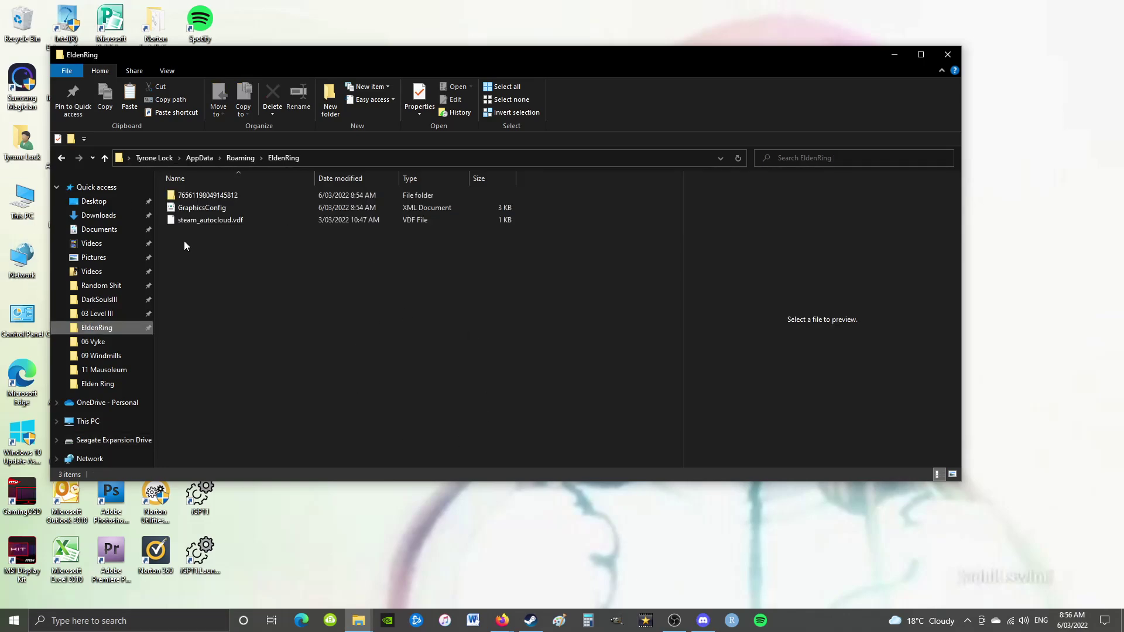
{"action": "double_click", "coordinate": [258, 196]}
{"action": "left_click", "coordinate": [258, 195]}
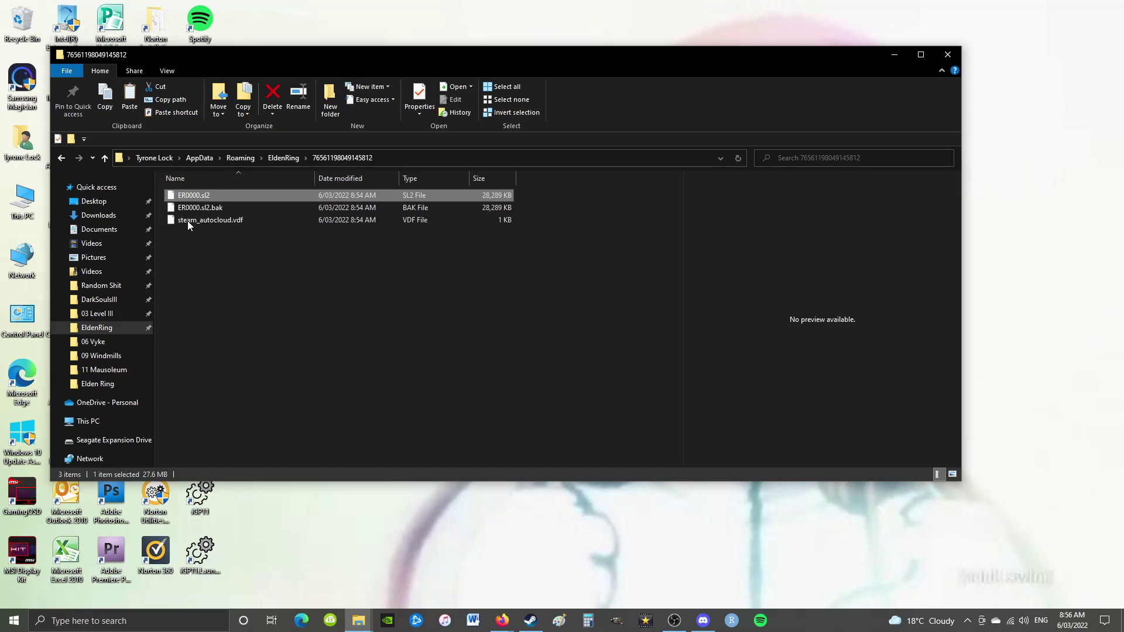
Step: Delete the current ER0000.sl2 from the save folder and paste the copied backup file in its place
{"action": "left_click", "coordinate": [23, 20]}
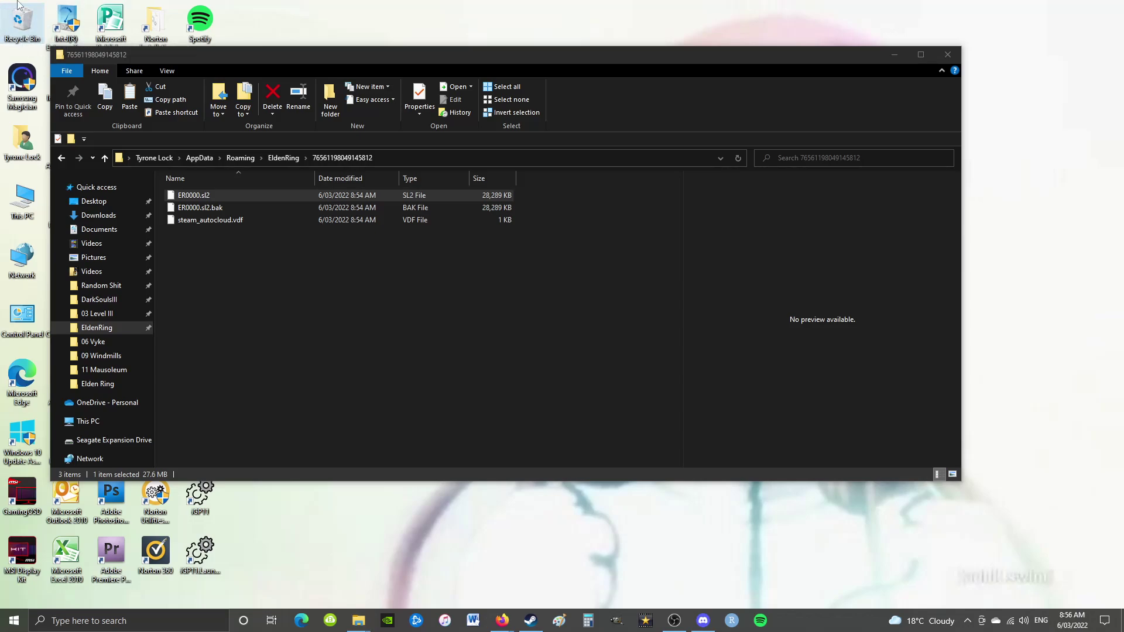
{"action": "left_click", "coordinate": [205, 195]}
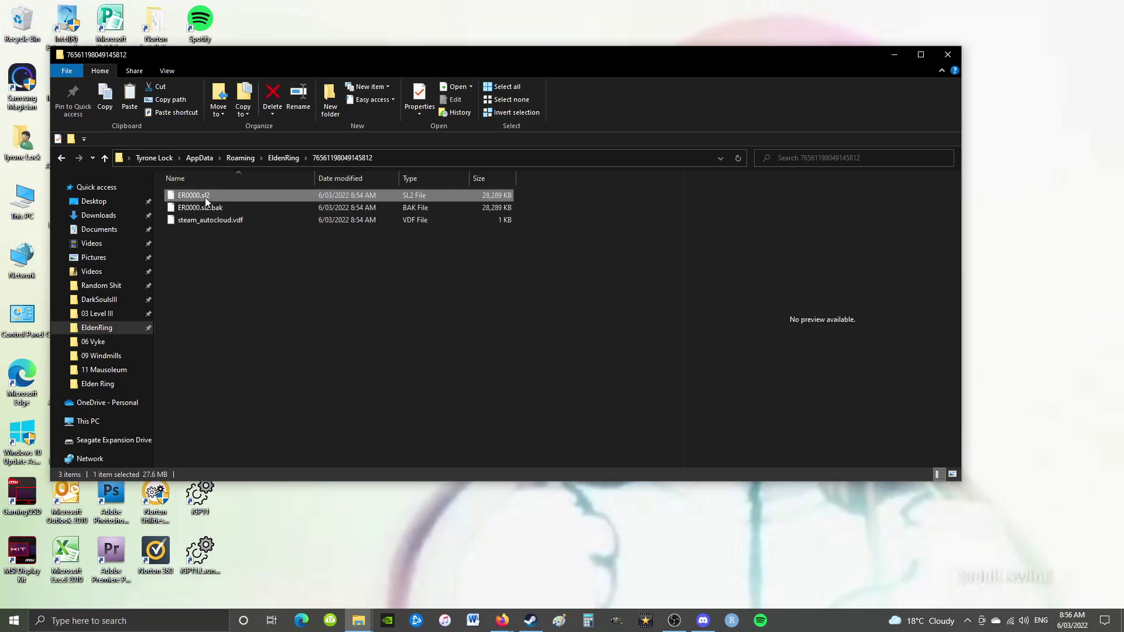
{"action": "key", "text": "Delete"}
{"action": "right_click", "coordinate": [234, 258]}
{"action": "left_click", "coordinate": [259, 338]}
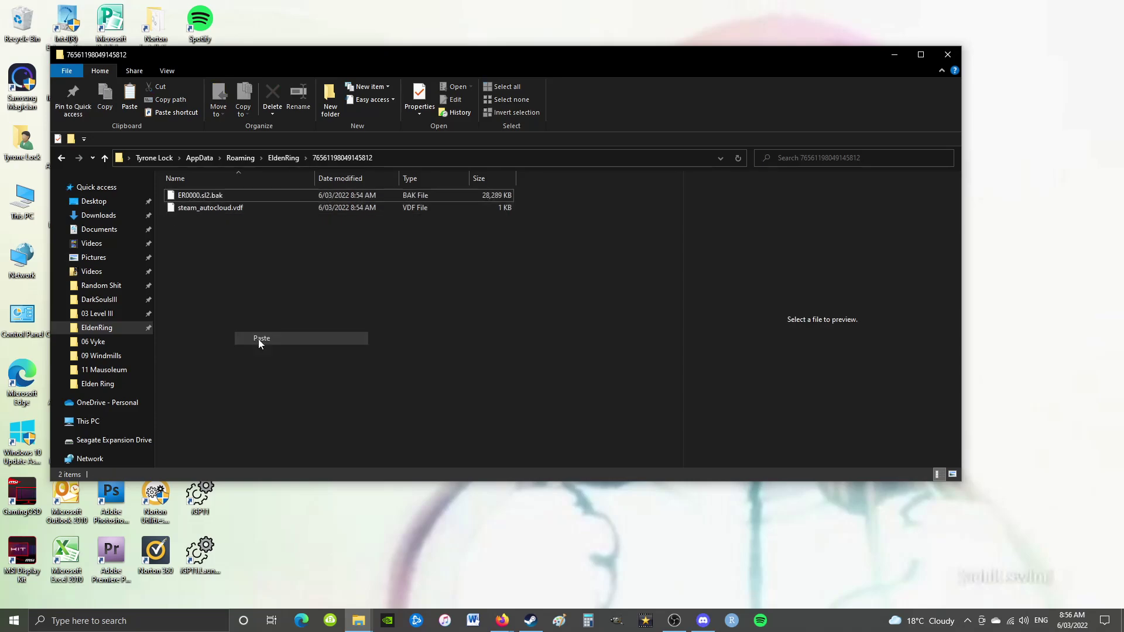
{"action": "left_click", "coordinate": [239, 309]}
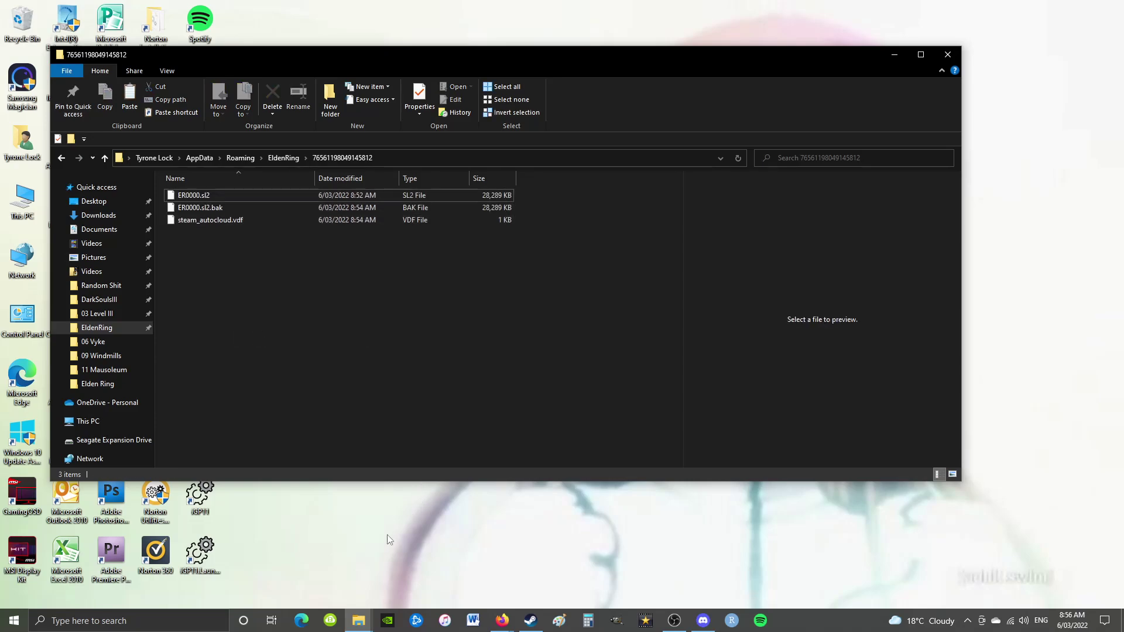
Step: Switch to Steam and launch Elden Ring with the Play ELDEN RING option
{"action": "left_click", "coordinate": [531, 621]}
{"action": "left_click", "coordinate": [235, 249]}
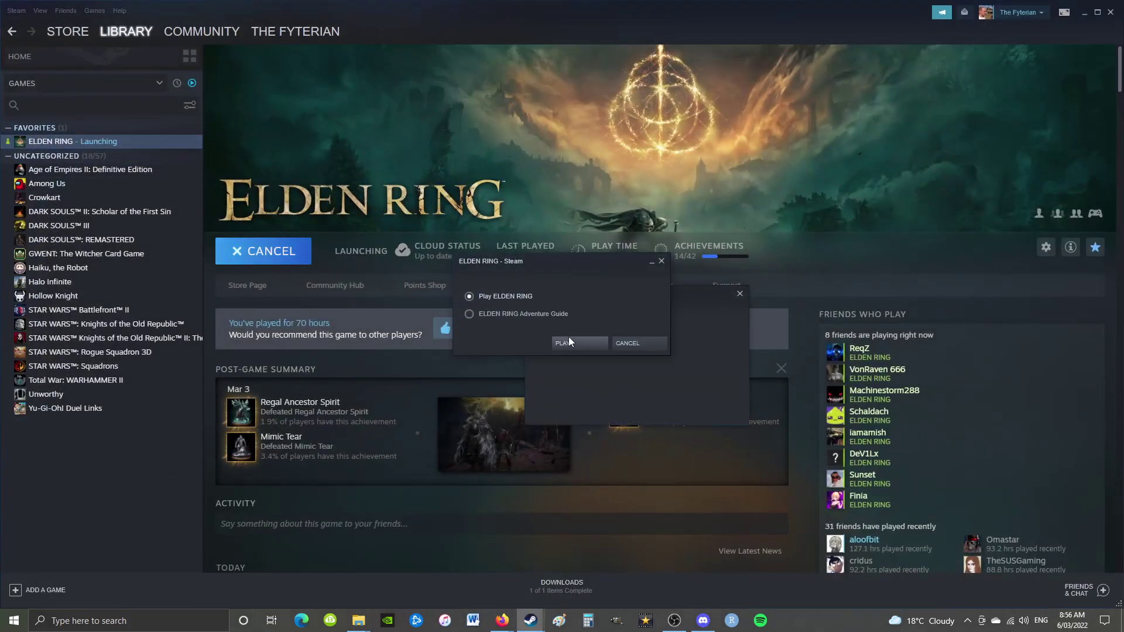
{"action": "left_click", "coordinate": [570, 341]}
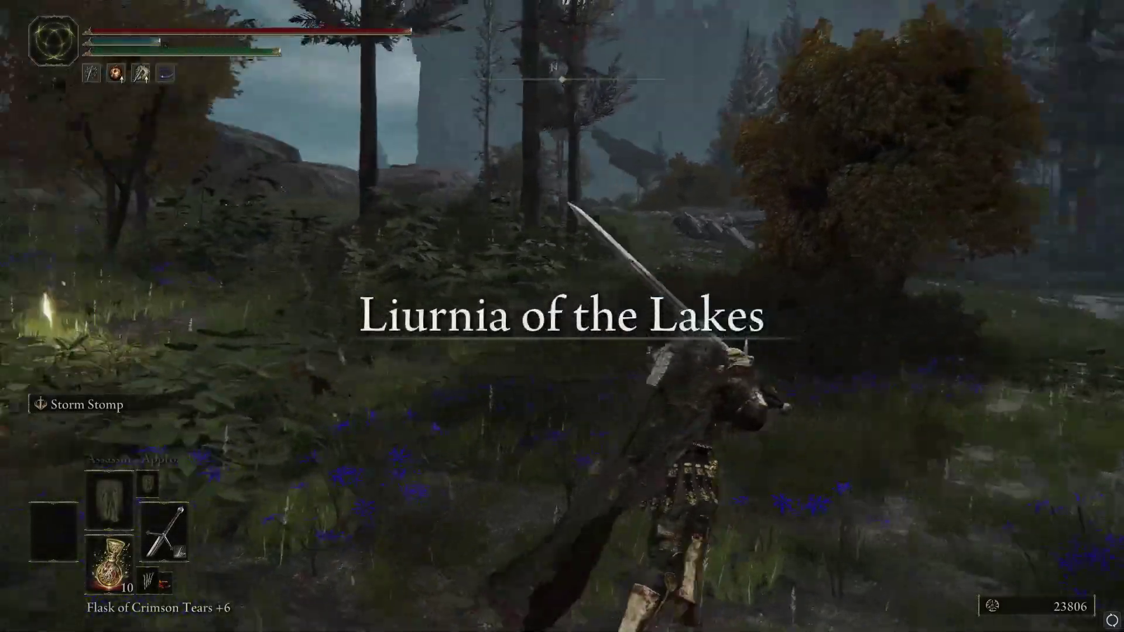
Step: Move the character around Liurnia of the Lakes to check the restored save in the game
{"action": "key", "text": "w"}
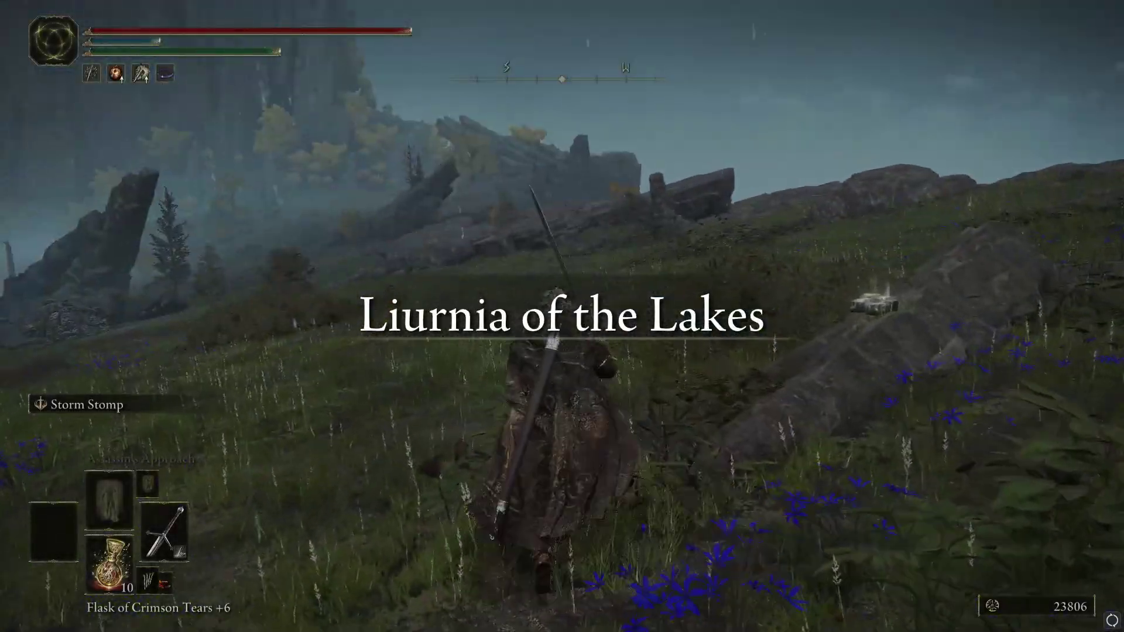
{"action": "key", "text": "w"}
{"action": "key", "text": "a"}
{"action": "key", "text": "a"}
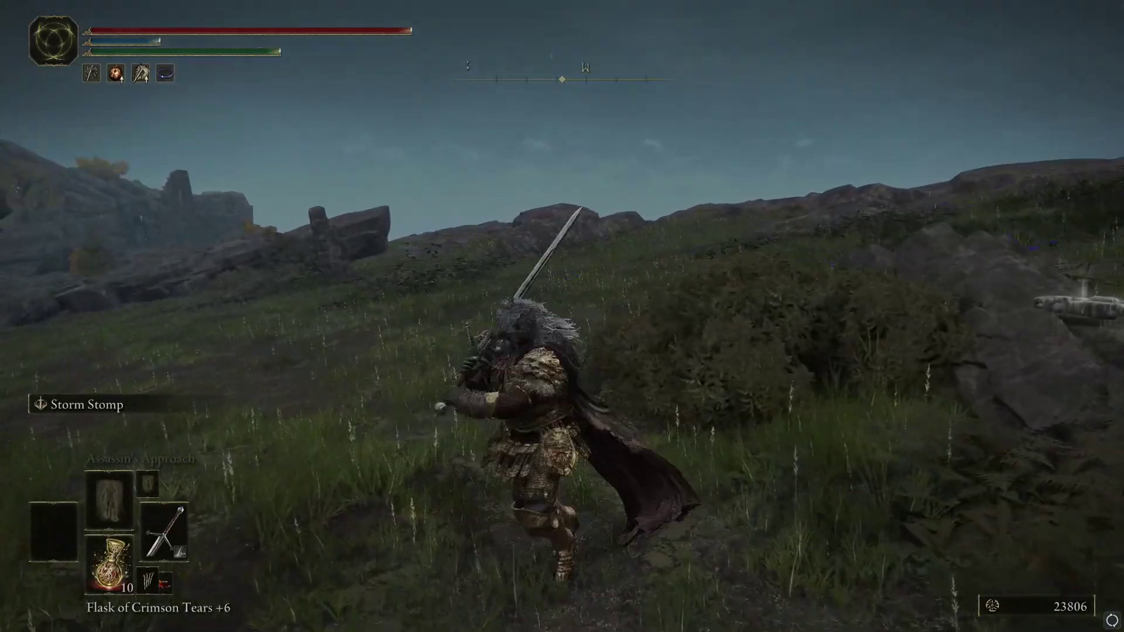